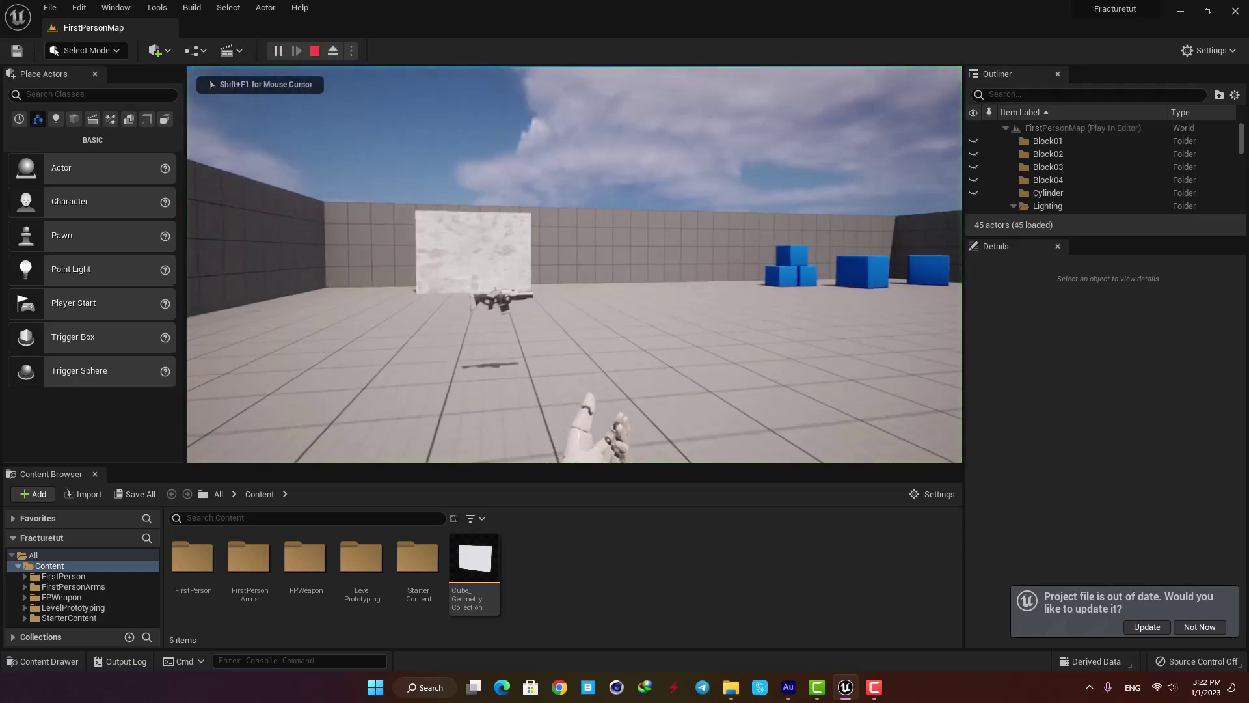
# - Play-test the level by walking up to the concrete wall, picking up the rifle and shooting the wall
pyautogui.press('w')
pyautogui.click(575, 265)
pyautogui.click(575, 264)
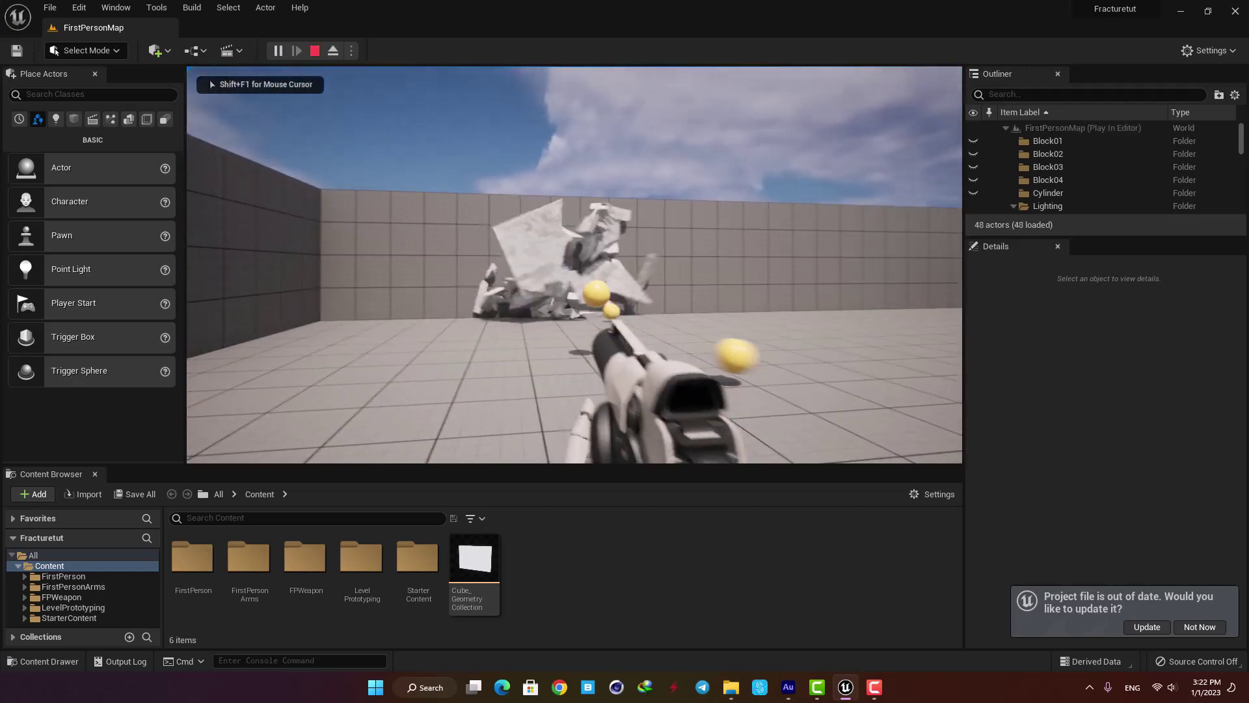
pyautogui.click(574, 264)
pyautogui.press('w')
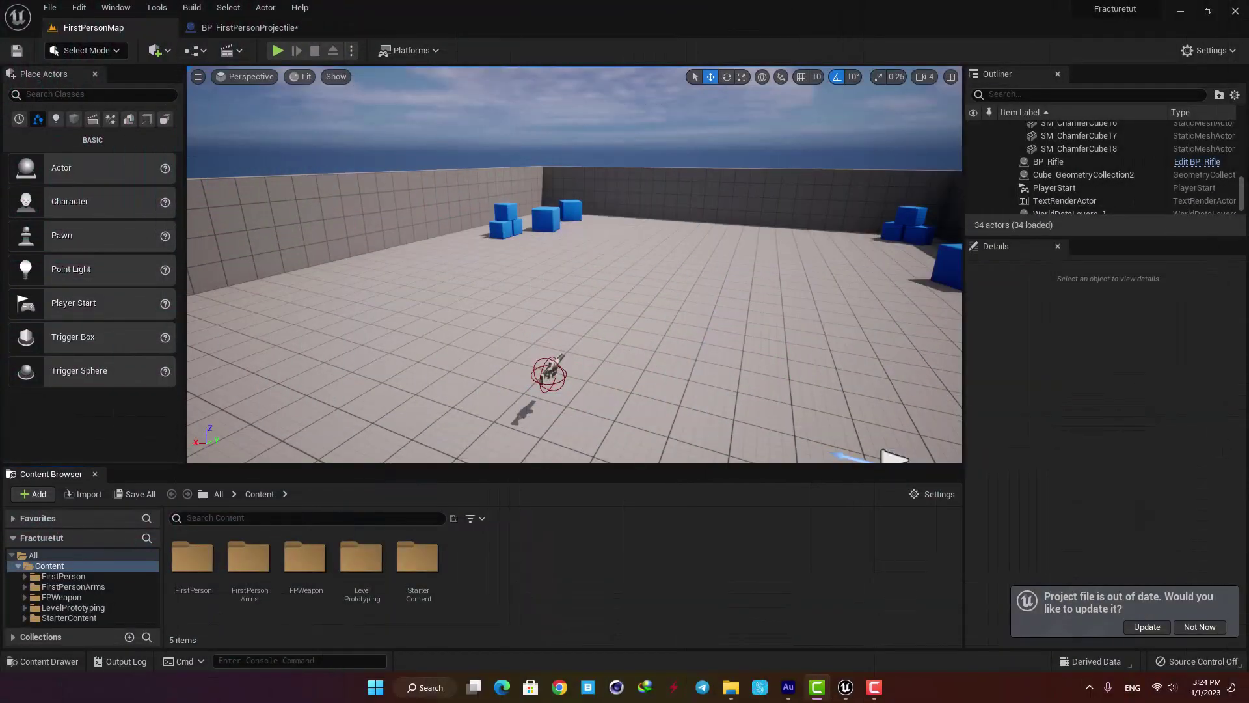
# - Place a Cube shape on the open floor of the FirstPersonMap level
pyautogui.moveTo(574, 264); pyautogui.dragTo(665, 279, button='right')
pyautogui.moveTo(571, 305); pyautogui.dragTo(573, 316, button='right')
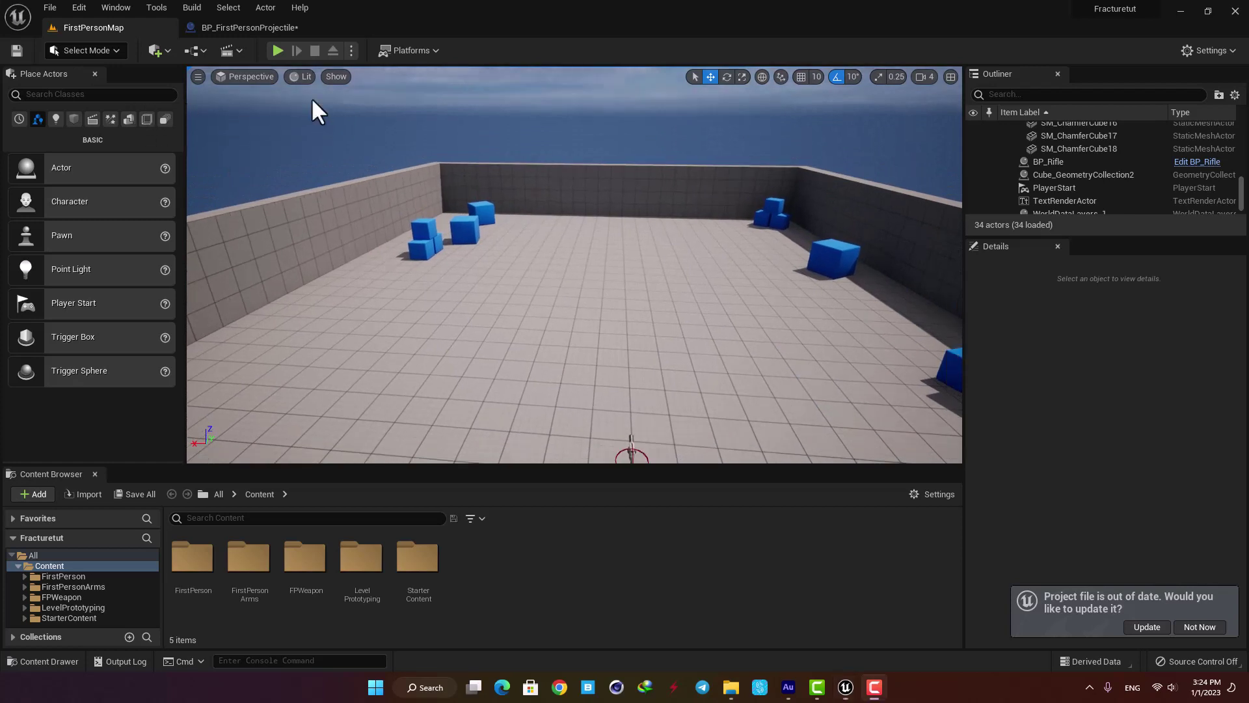
pyautogui.moveTo(591, 335); pyautogui.dragTo(598, 340, button='right')
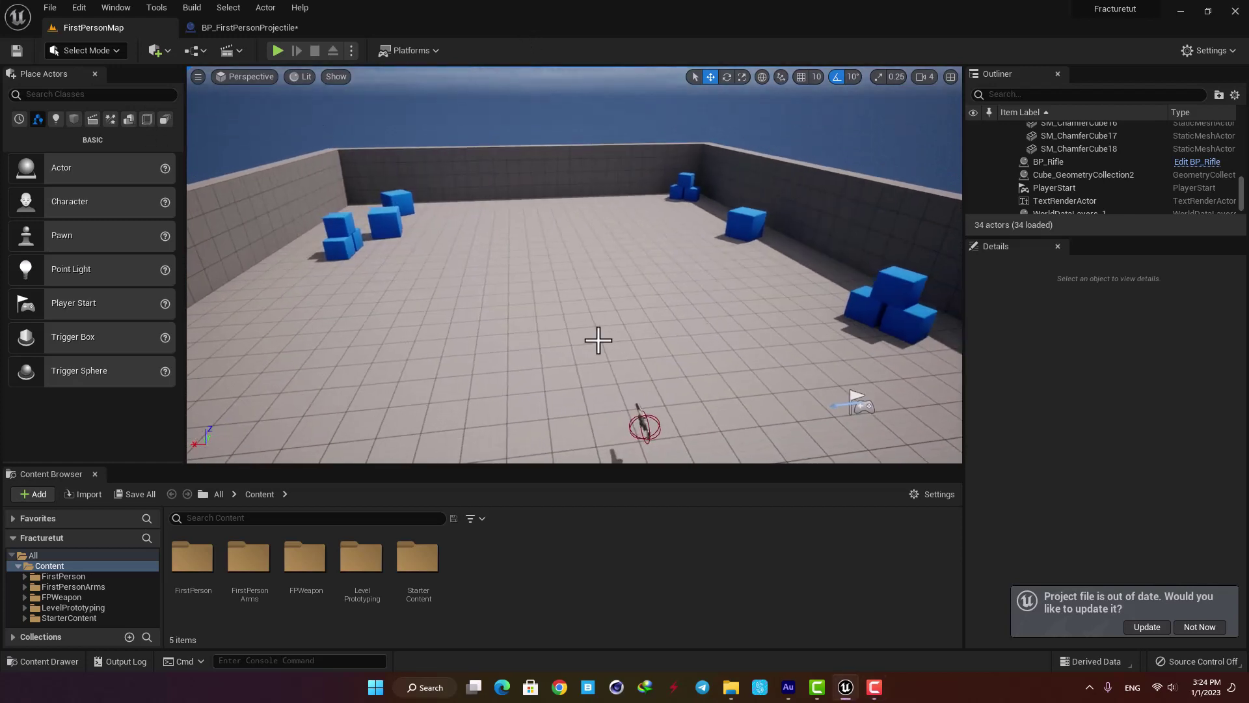
pyautogui.click(73, 120)
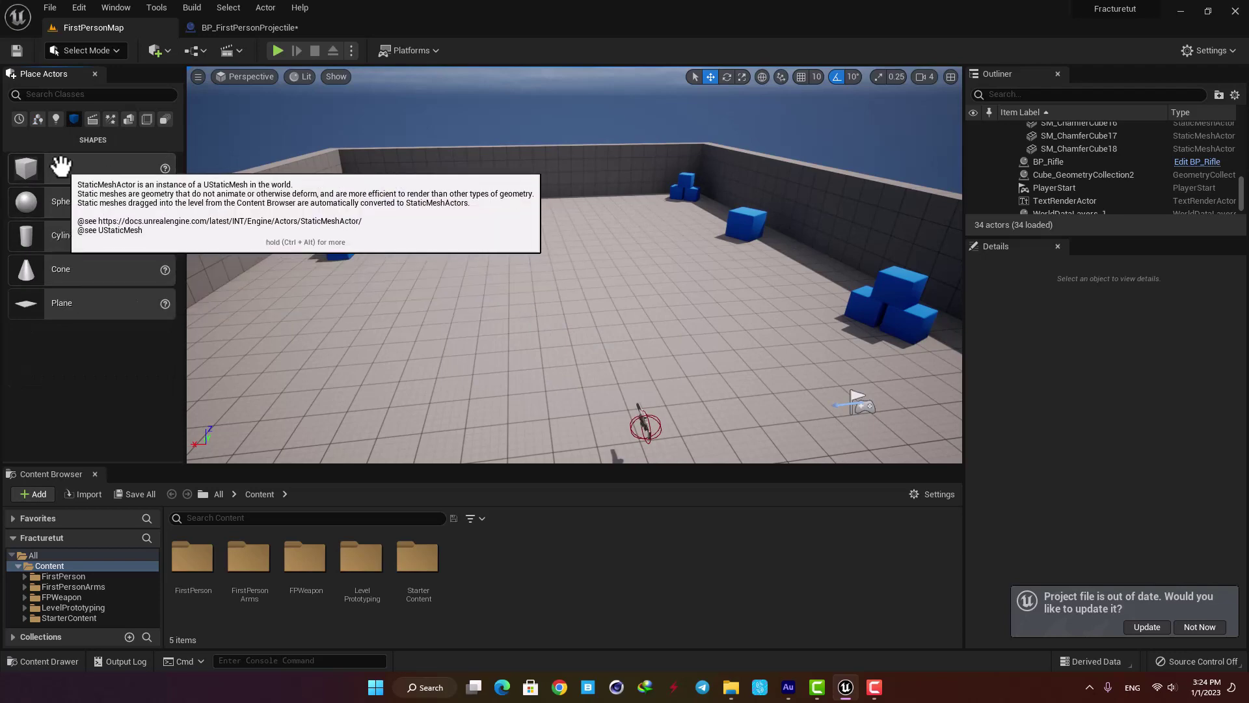
pyautogui.moveTo(60, 166); pyautogui.dragTo(568, 292)
pyautogui.moveTo(568, 292); pyautogui.dragTo(582, 310, button='right')
# - Scale the cube into a thin upright wall of about 3.53 × 0.24 × 2.73 and snap it to the floor
pyautogui.press('r')
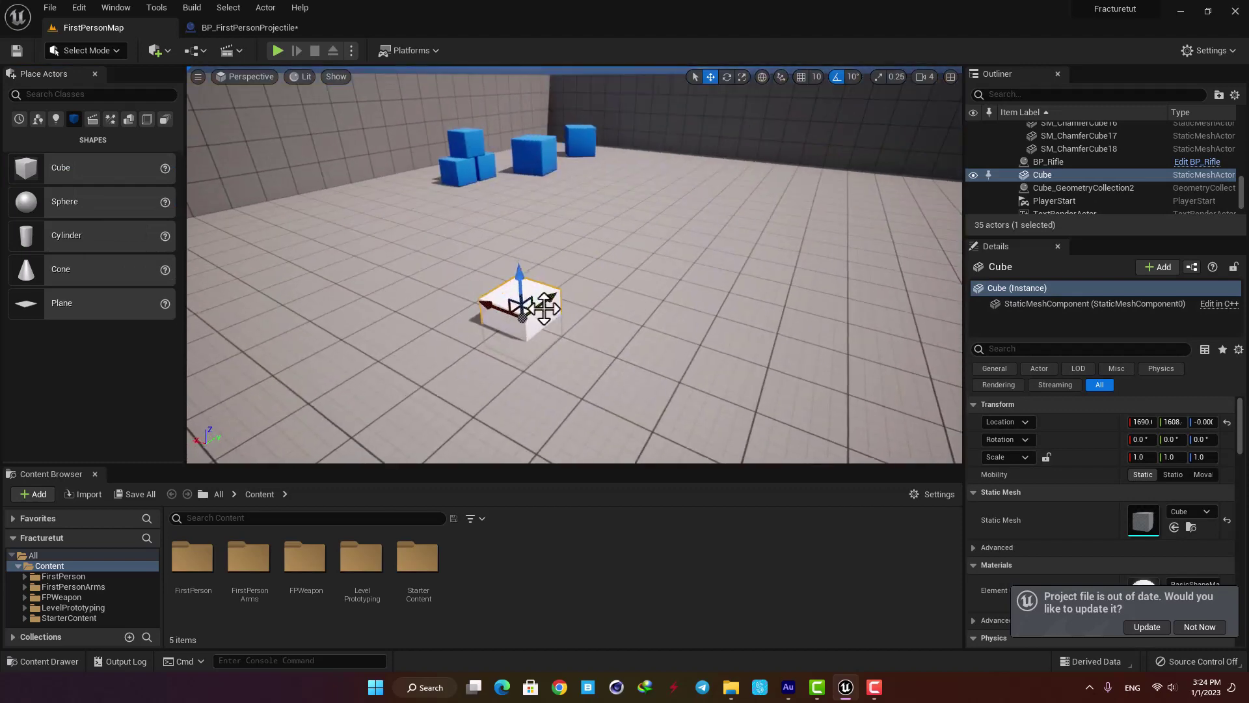
pyautogui.moveTo(552, 294); pyautogui.dragTo(519, 221)
pyautogui.press('w')
pyautogui.moveTo(518, 274); pyautogui.dragTo(518, 153)
pyautogui.moveTo(518, 153); pyautogui.dragTo(507, 117, button='right')
pyautogui.press('r')
pyautogui.moveTo(522, 228); pyautogui.dragTo(523, 255)
pyautogui.press('End')
pyautogui.moveTo(523, 255); pyautogui.dragTo(540, 293, button='right')
# - Move the wall to about X 2368, Y 652 and rotate it about -90° around the vertical axis
pyautogui.press('w')
pyautogui.moveTo(700, 260); pyautogui.dragTo(354, 298)
pyautogui.press('e')
pyautogui.moveTo(364, 325); pyautogui.dragTo(332, 321)
pyautogui.moveTo(332, 321); pyautogui.dragTo(371, 312, button='right')
pyautogui.press('w')
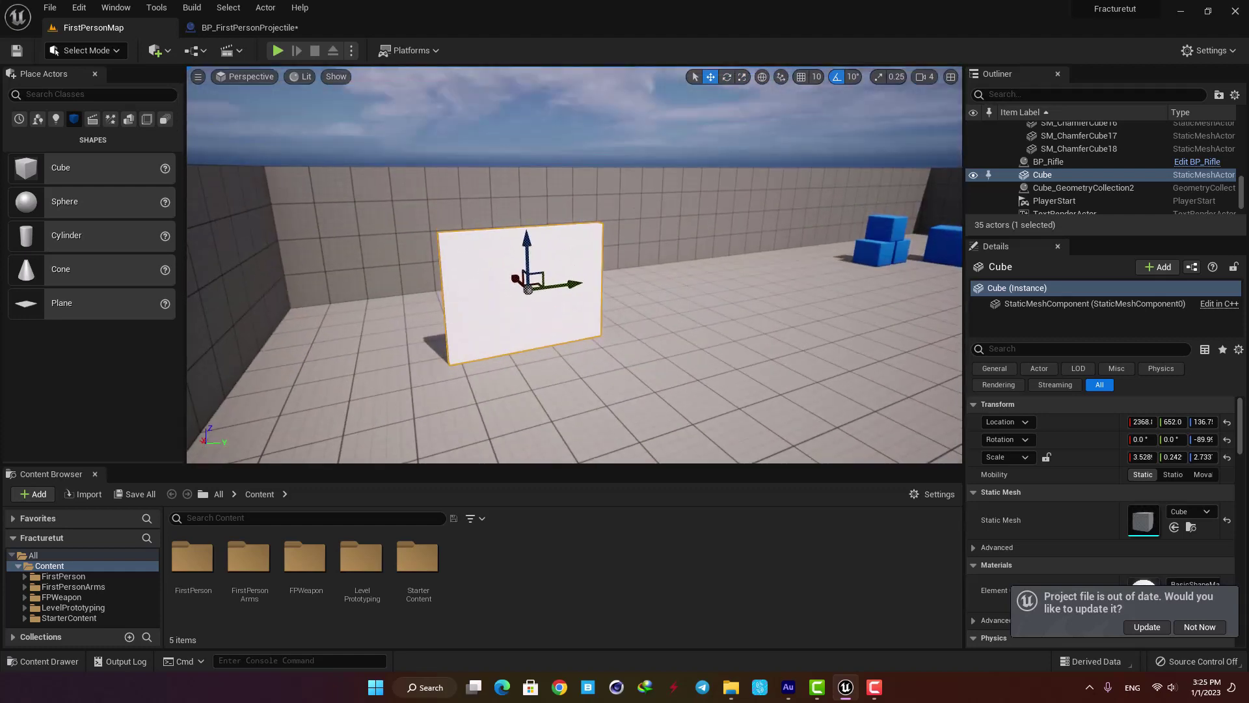
# - Switch to Fracture mode and create the geometry collection Cube_GeometryCollection from the wall in the Content folder
pyautogui.click(95, 51)
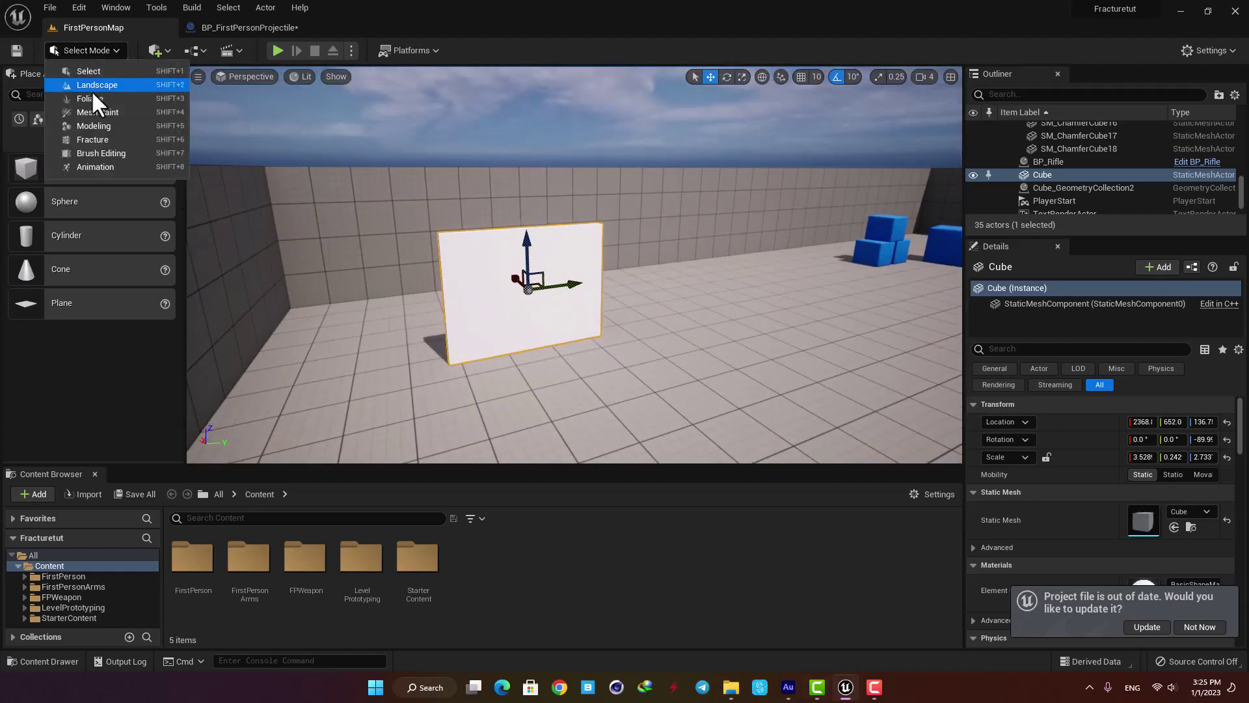
pyautogui.click(91, 141)
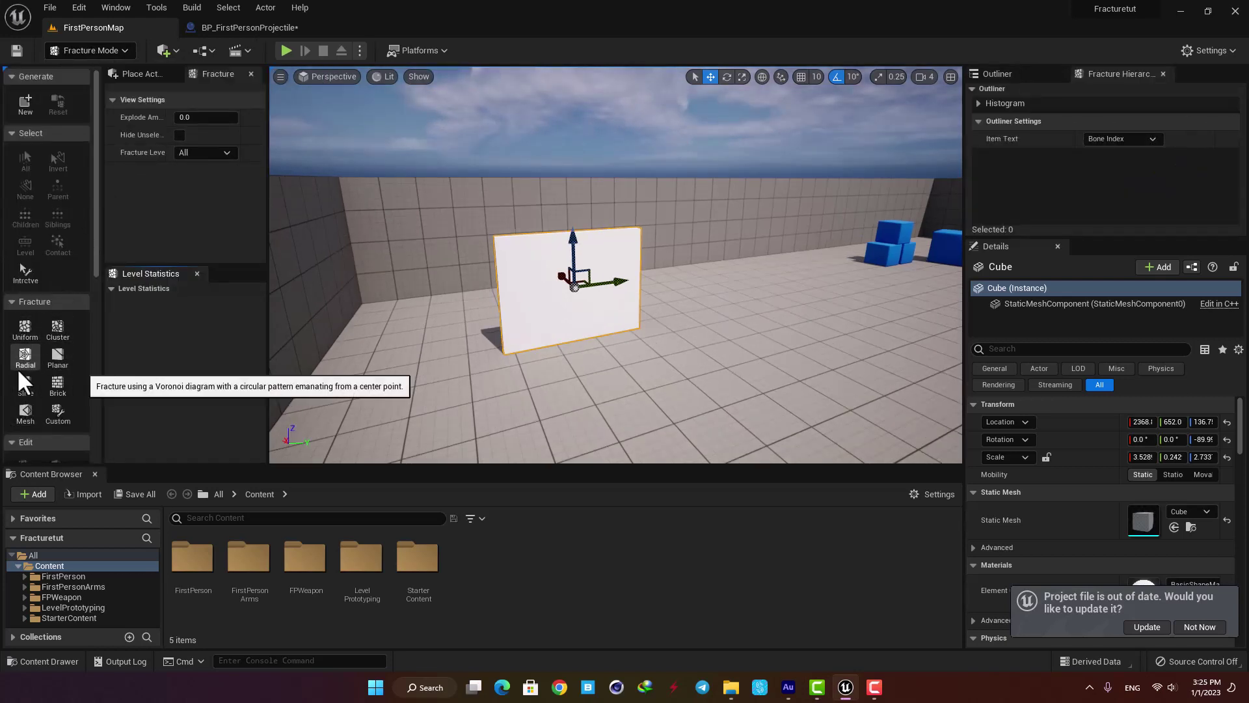
pyautogui.moveTo(443, 341)
pyautogui.mouseDown(button='right')
pyautogui.moveTo(416, 341)
pyautogui.moveTo(449, 343)
pyautogui.mouseUp(button='right')
pyautogui.press('w')
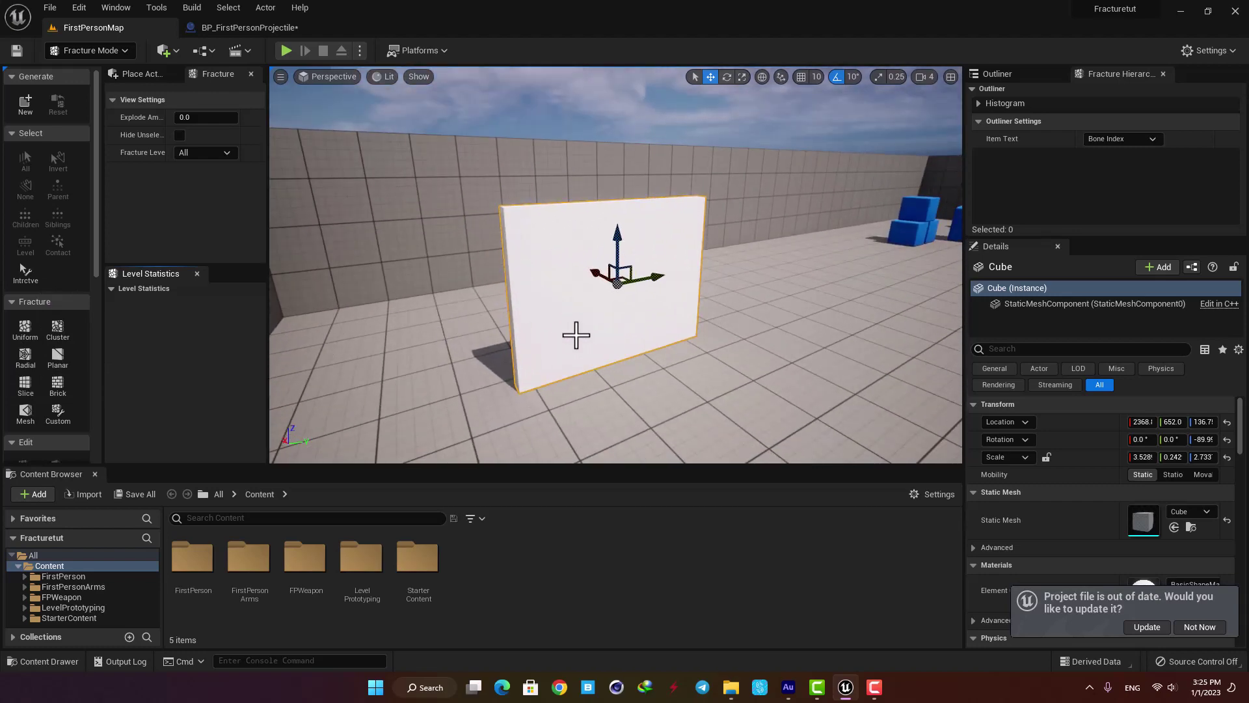
pyautogui.click(25, 105)
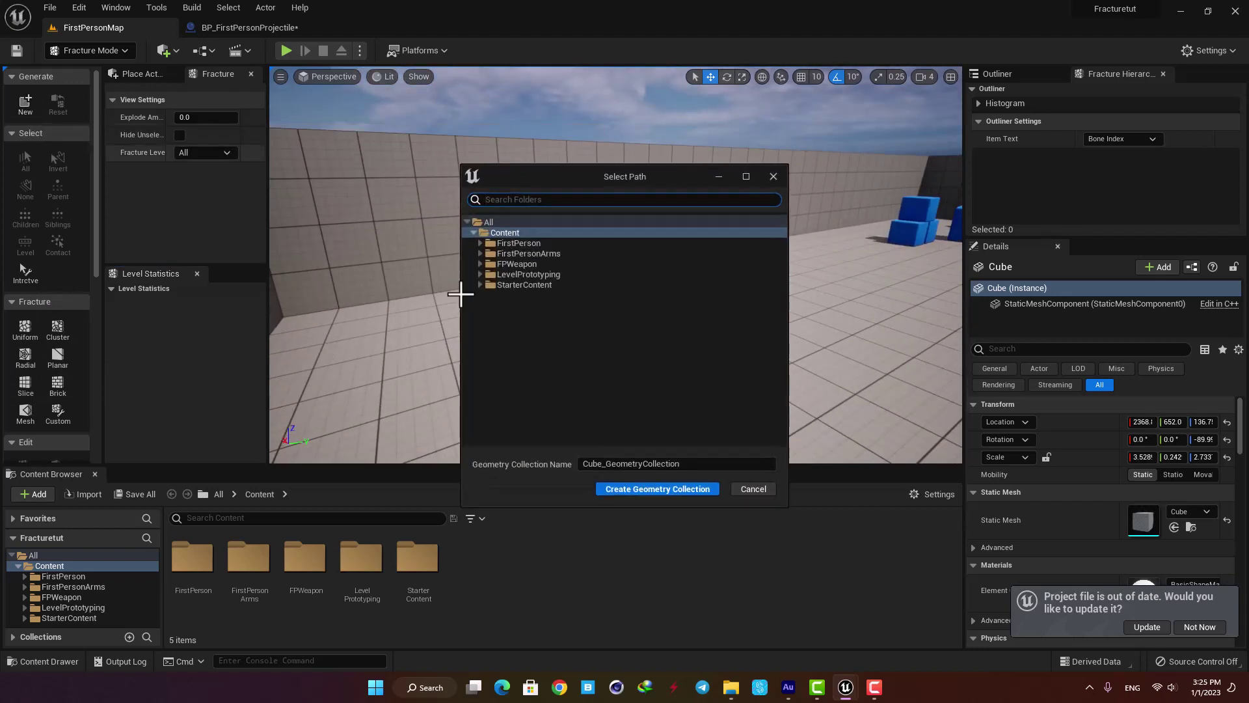
pyautogui.click(641, 489)
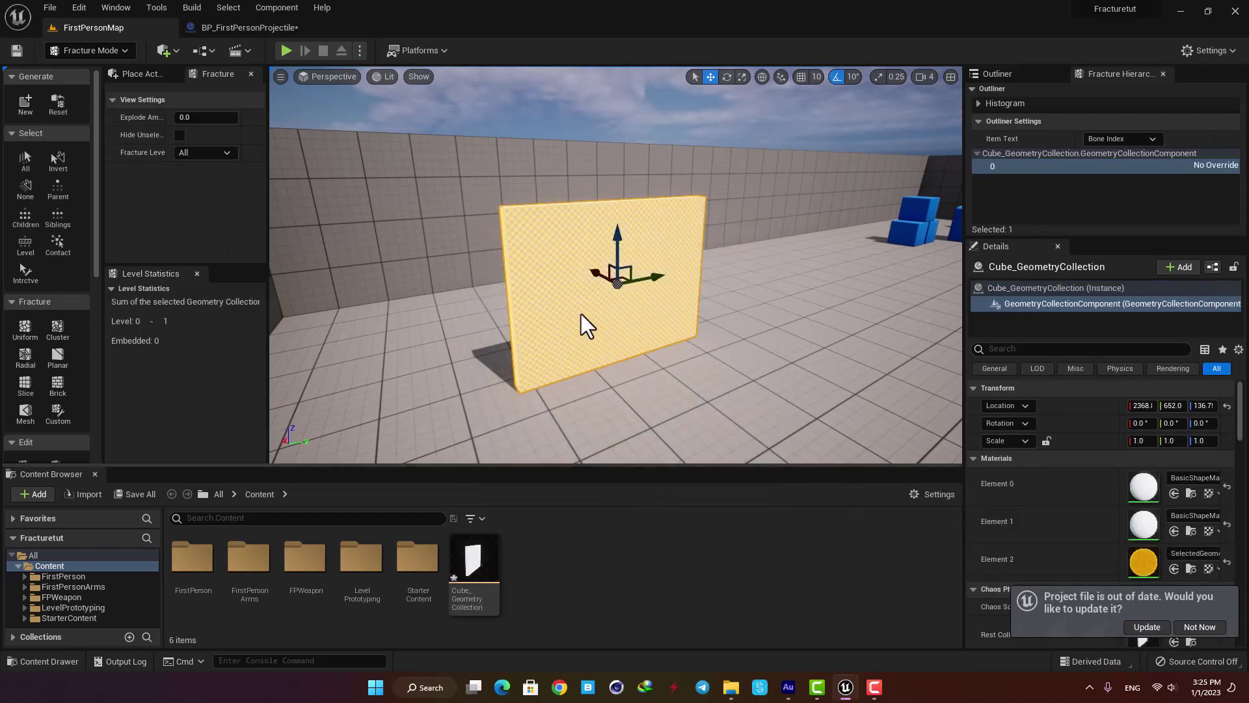
# - Fracture the wall with Cluster Voronoi, setting the maximum number of clusters to 16
pyautogui.moveTo(580, 314); pyautogui.dragTo(597, 318, button='right')
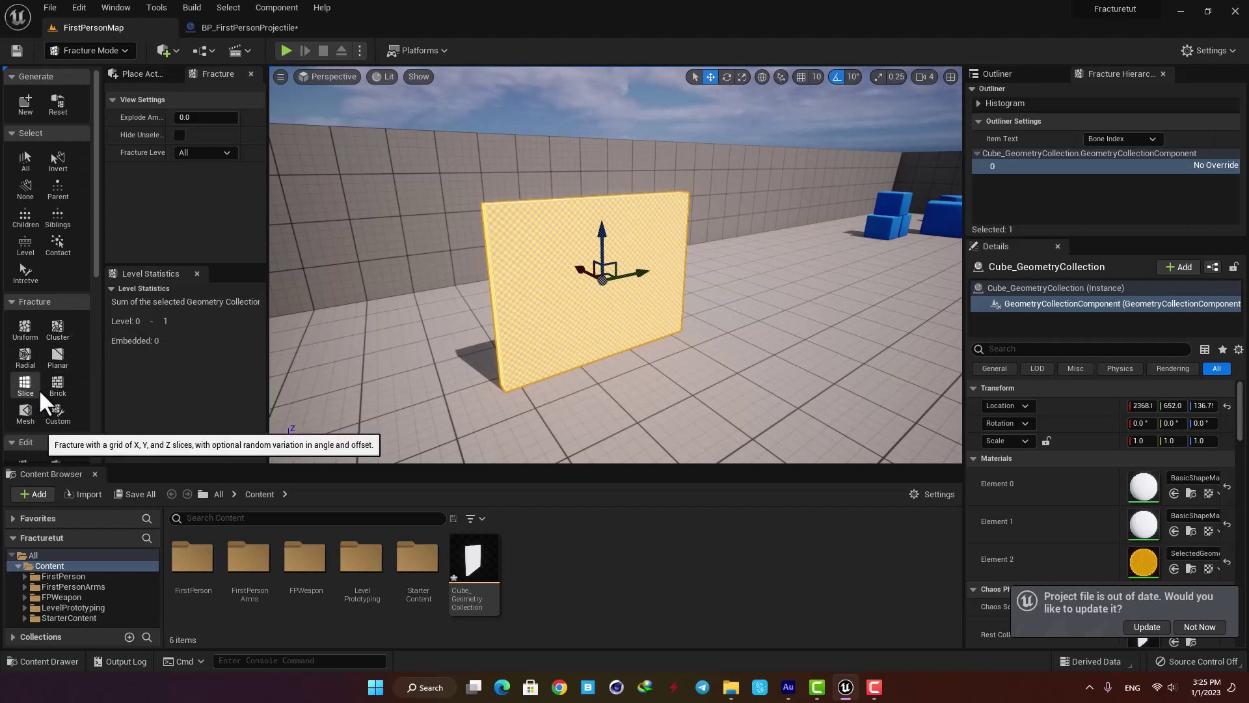
pyautogui.click(57, 326)
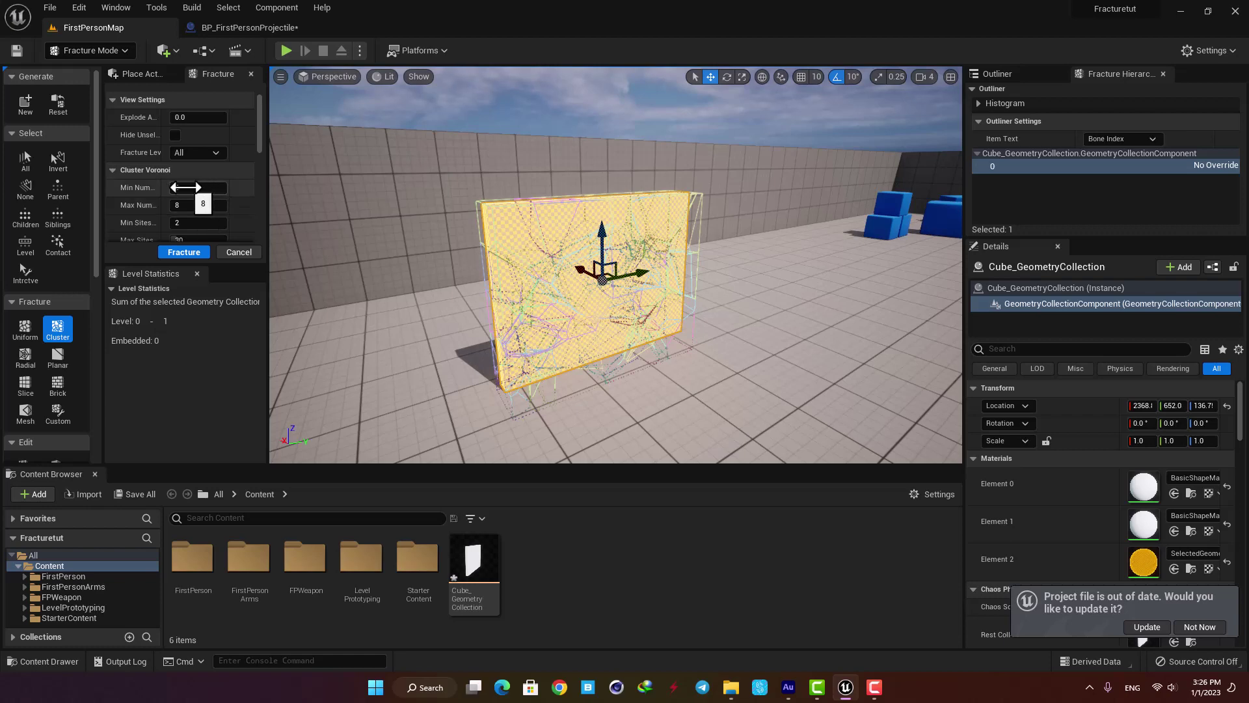
pyautogui.click(186, 204)
pyautogui.write('16')
pyautogui.press('Return')
pyautogui.click(182, 253)
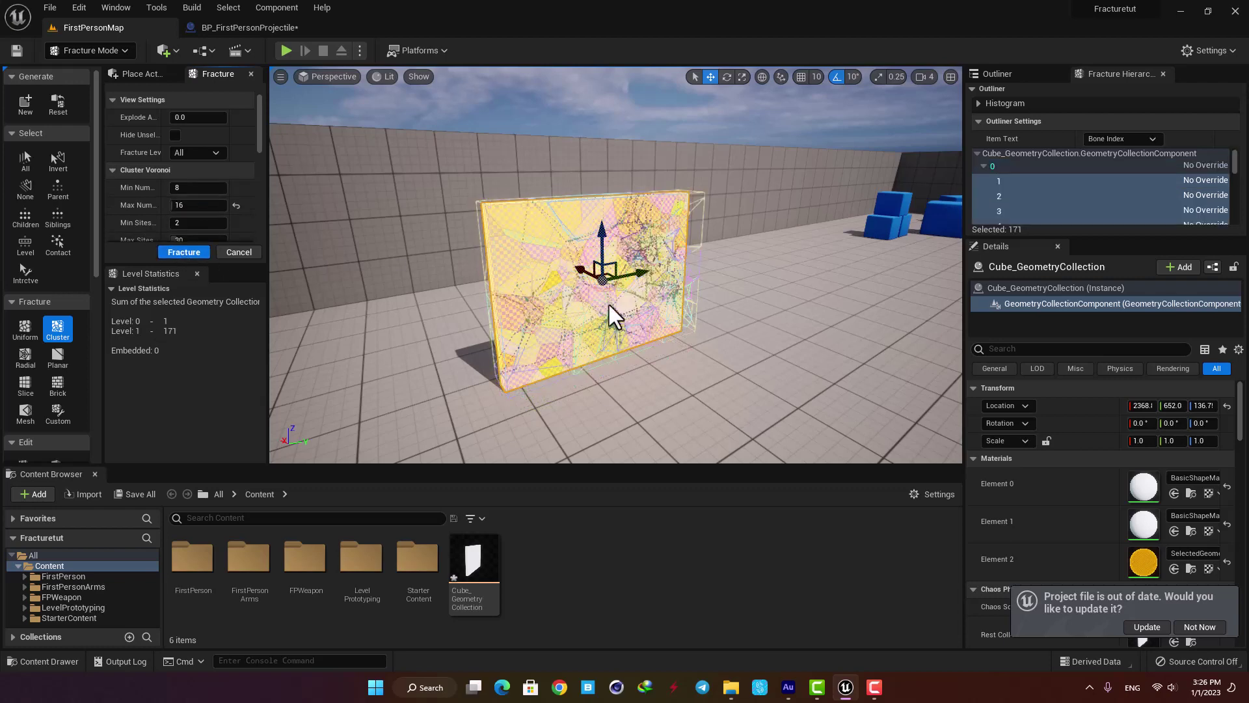
# - Fracture the large fragment in the wall's upper-left corner again with the cluster settings, and select the fragment near the upper-right corner
pyautogui.scroll(5, 610, 304)
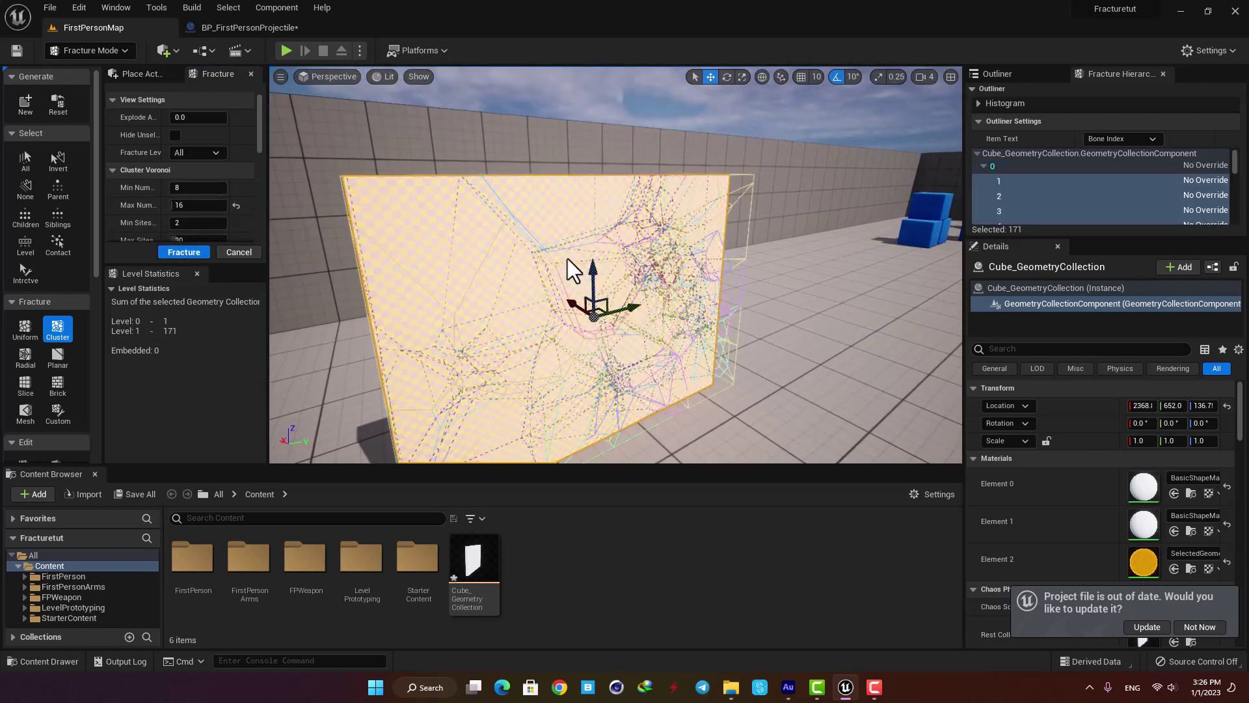
pyautogui.click(566, 269)
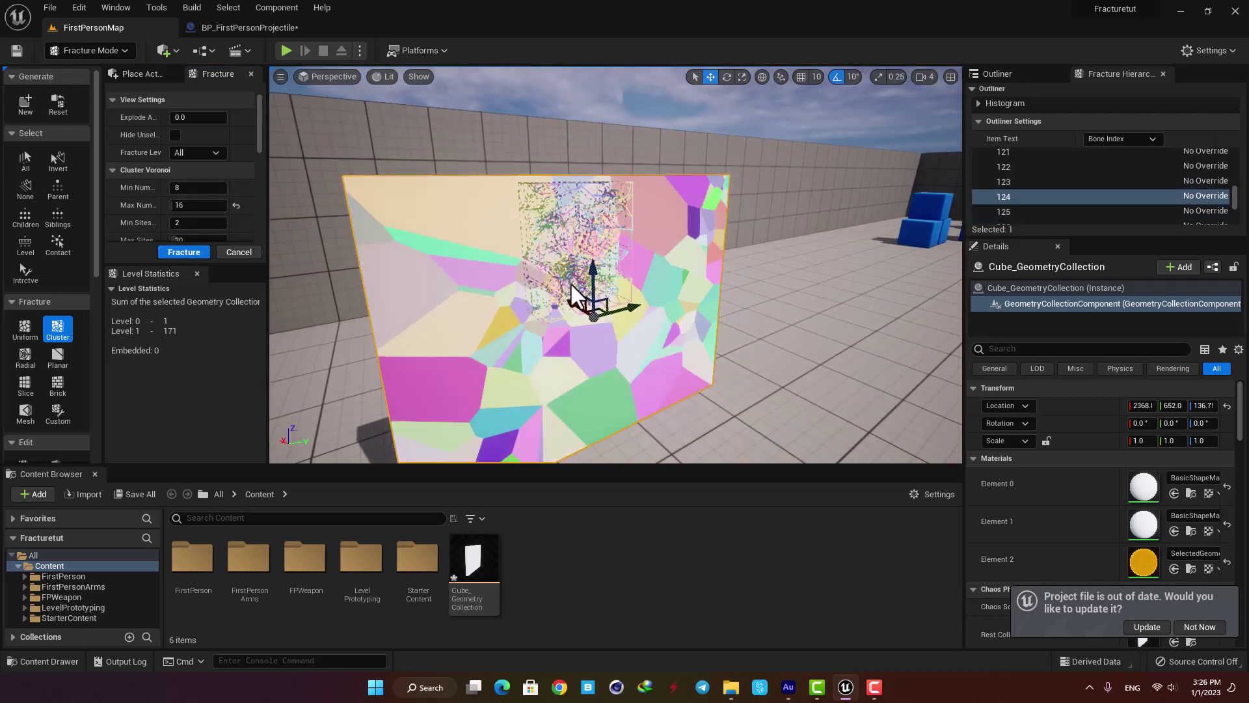
pyautogui.click(482, 217)
pyautogui.click(511, 224)
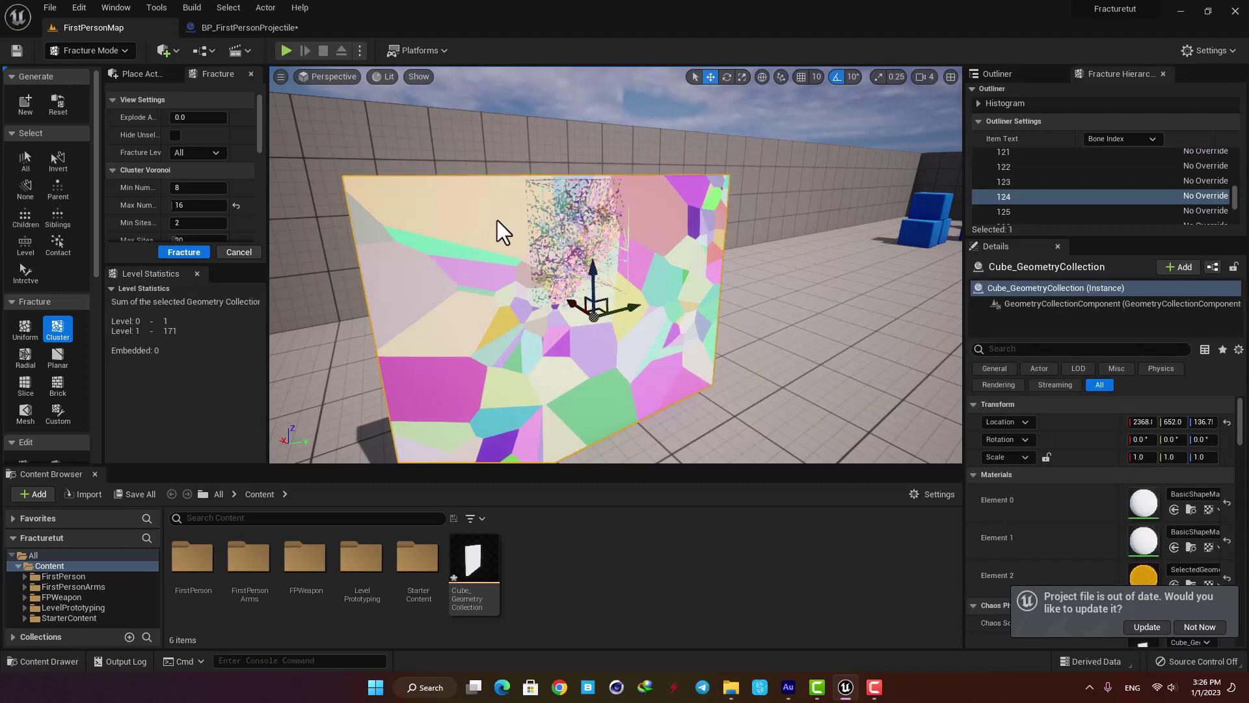
pyautogui.click(635, 224)
pyautogui.click(632, 221)
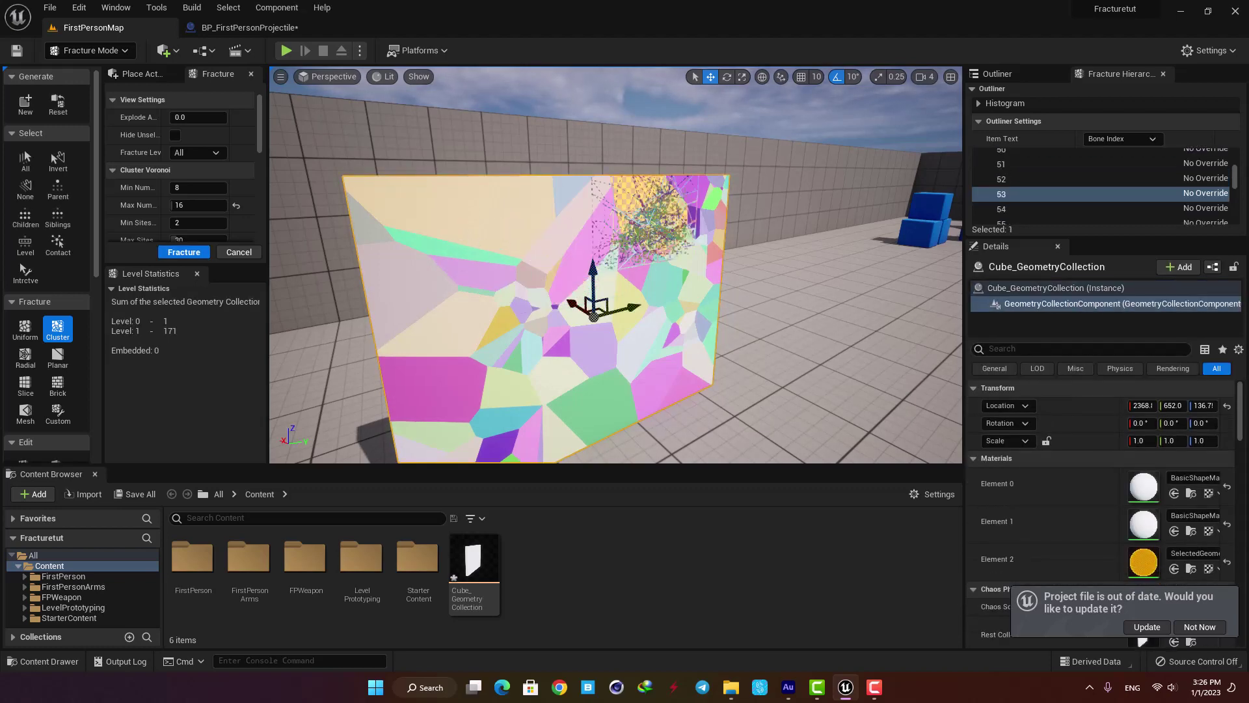
pyautogui.click(474, 220)
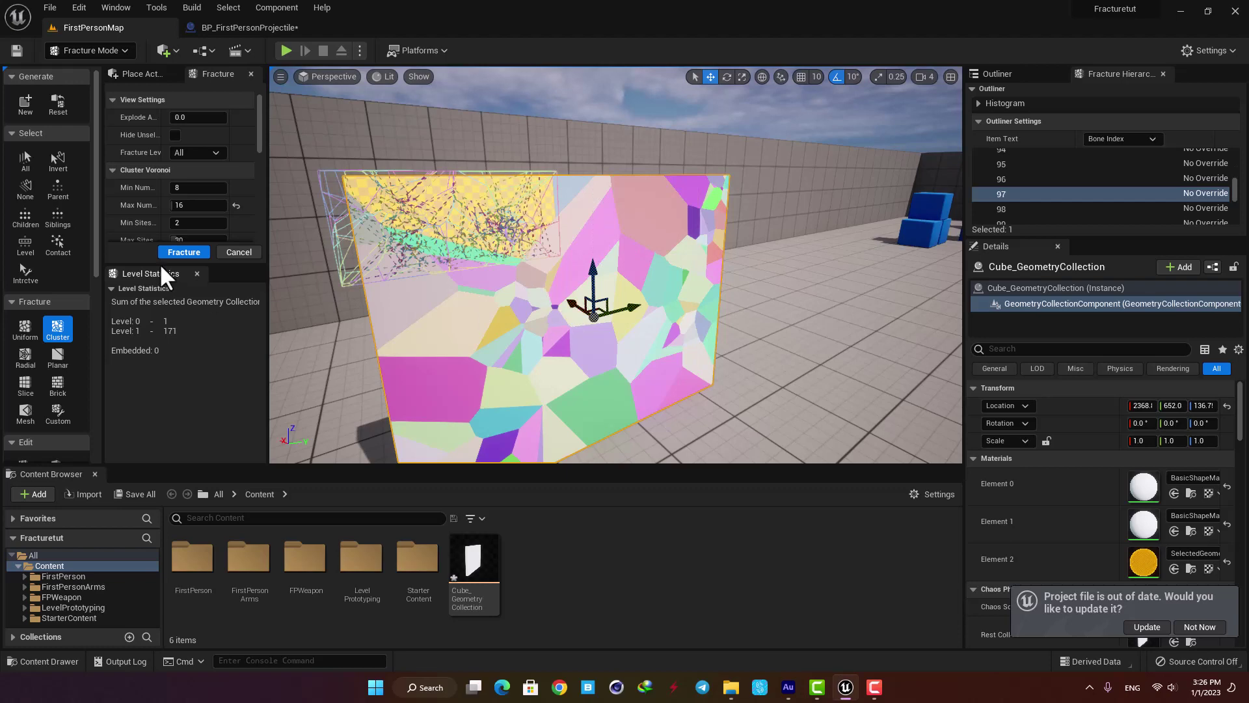
pyautogui.click(184, 251)
pyautogui.click(583, 231)
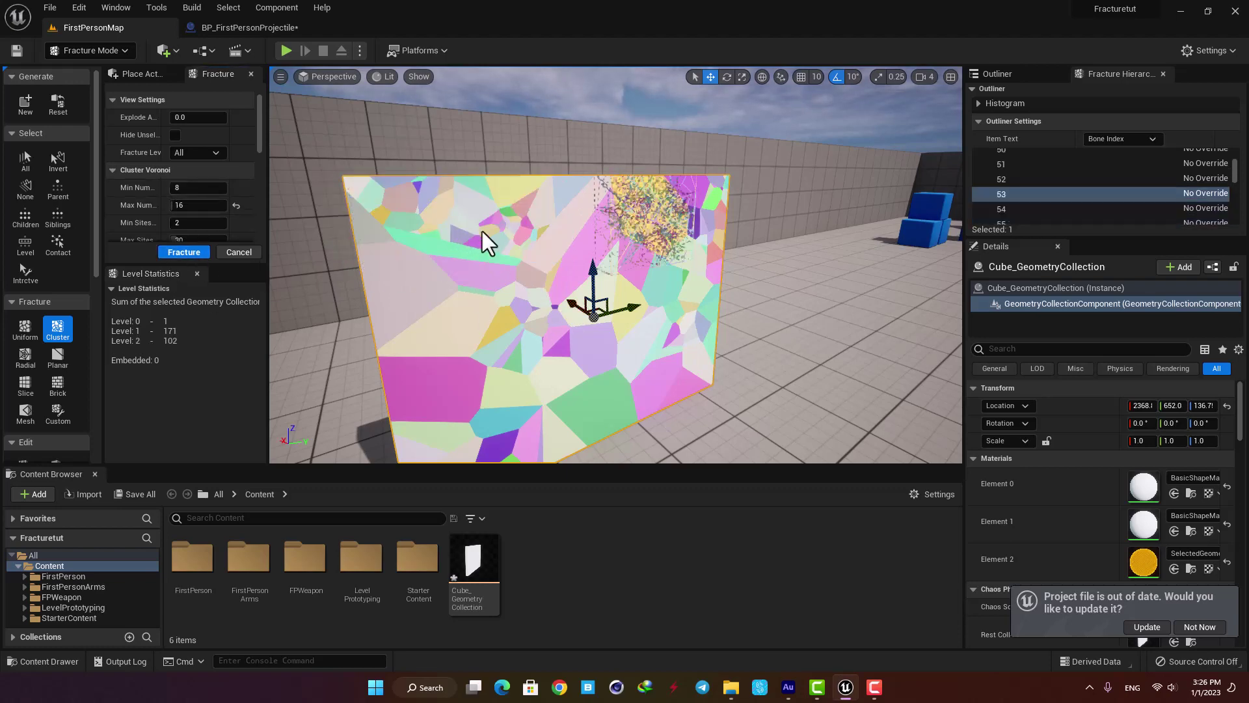
# - Raise the fractured wall to a Z location of about 772 and play the level briefly to test its fall
pyautogui.moveTo(544, 286); pyautogui.dragTo(566, 276, button='right')
pyautogui.moveTo(602, 253); pyautogui.dragTo(612, 99)
pyautogui.moveTo(611, 99); pyautogui.dragTo(615, 71, button='right')
pyautogui.moveTo(601, 190); pyautogui.dragTo(602, 91)
pyautogui.moveTo(580, 210); pyautogui.dragTo(595, 204, button='right')
pyautogui.click(287, 50)
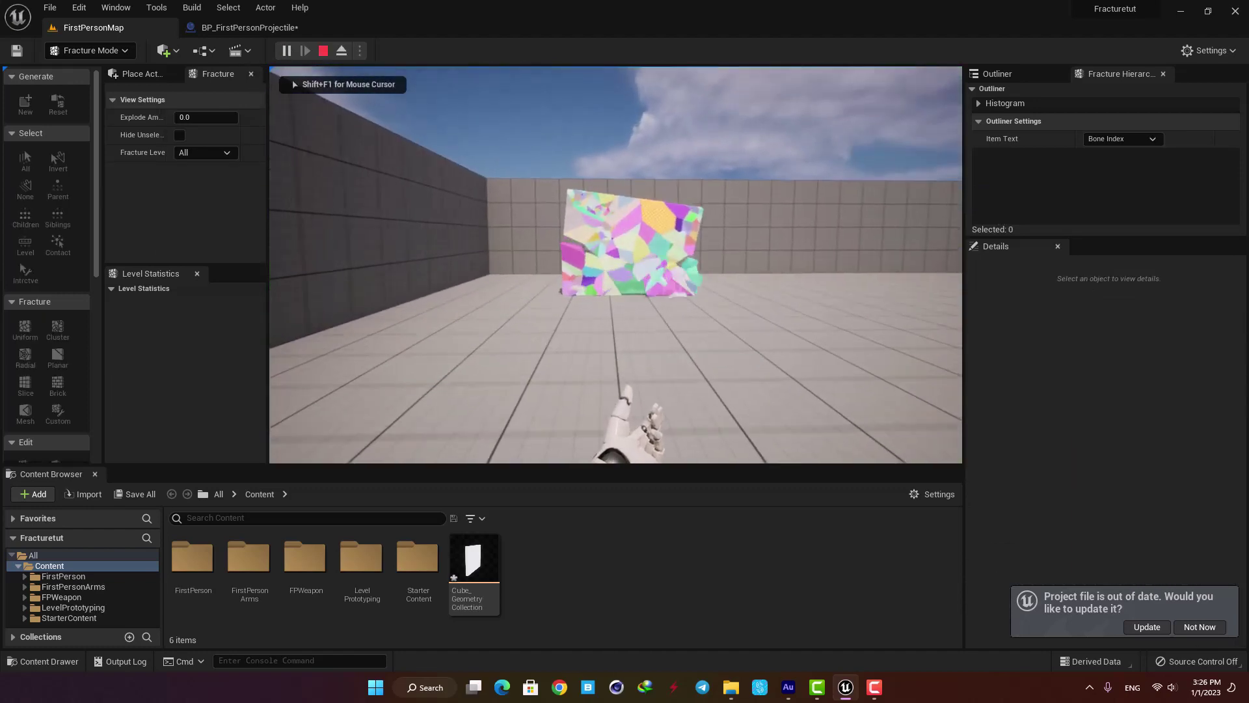
pyautogui.press('Escape')
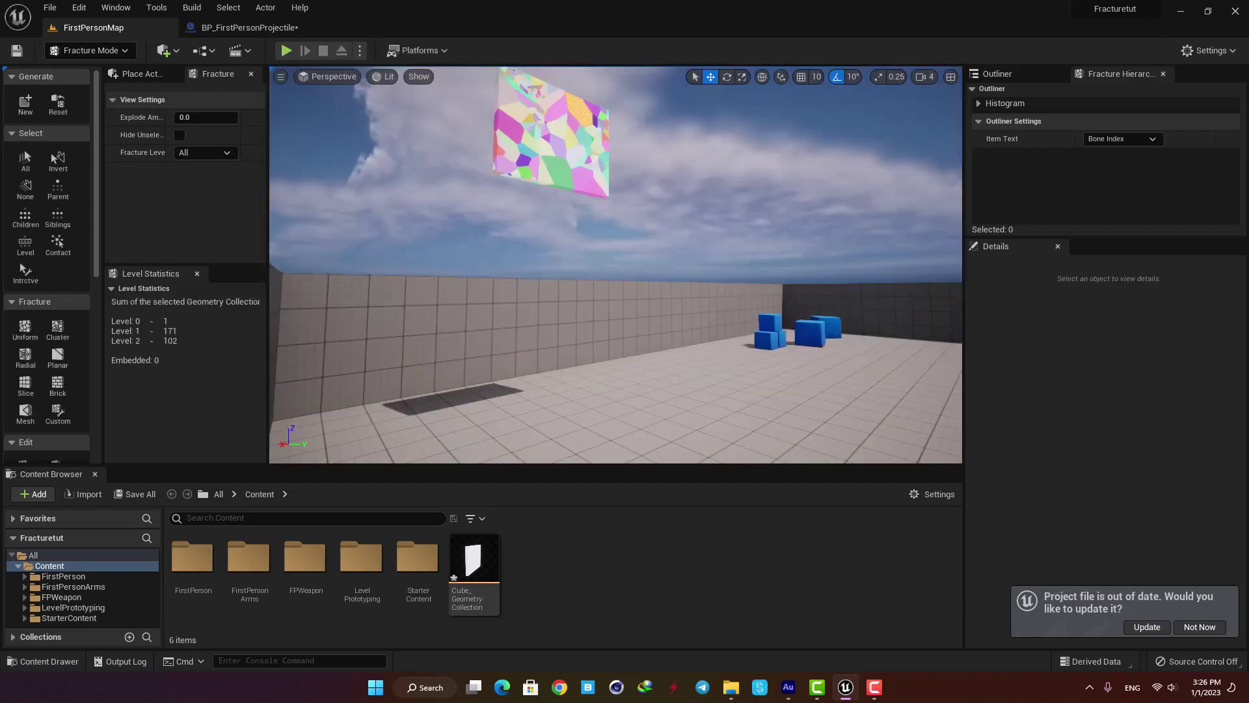
# - Select the raised wall and turn off its coloured fragment display
pyautogui.moveTo(613, 319)
pyautogui.mouseDown(button='right')
pyautogui.moveTo(589, 351)
pyautogui.moveTo(611, 328)
pyautogui.mouseUp(button='right')
pyautogui.moveTo(608, 254); pyautogui.dragTo(590, 253, button='right')
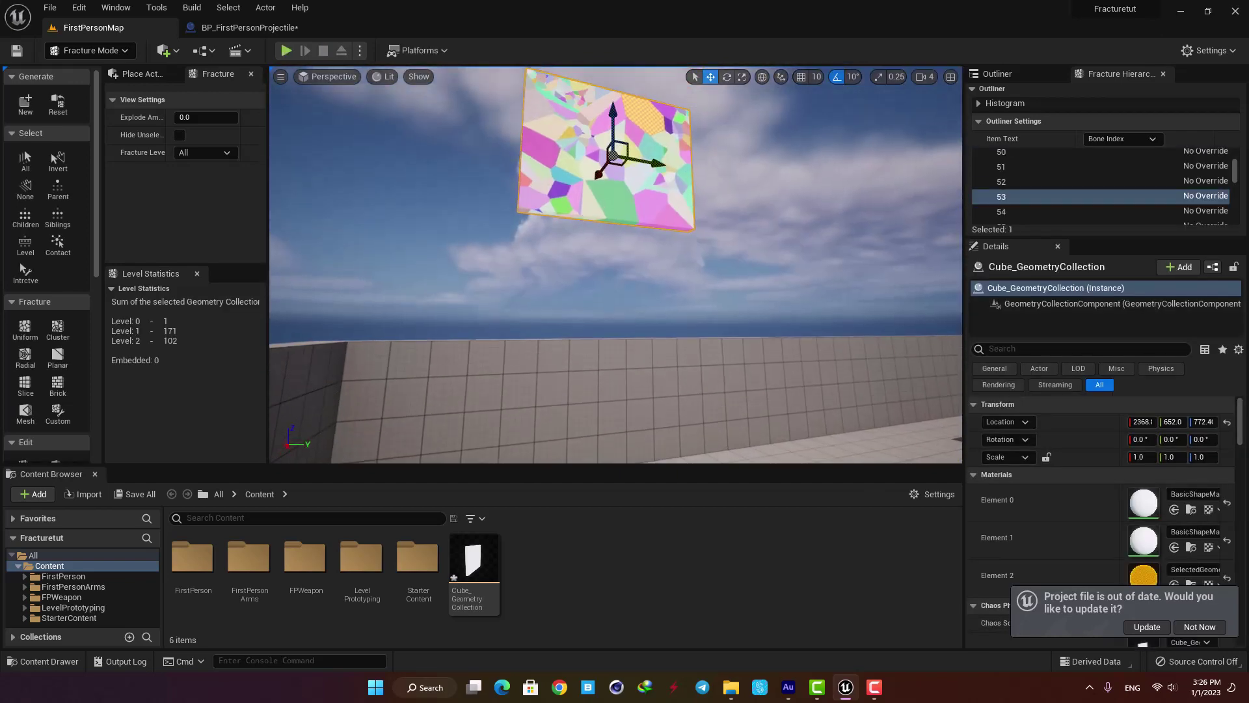
pyautogui.hotkey('shift', 'b')
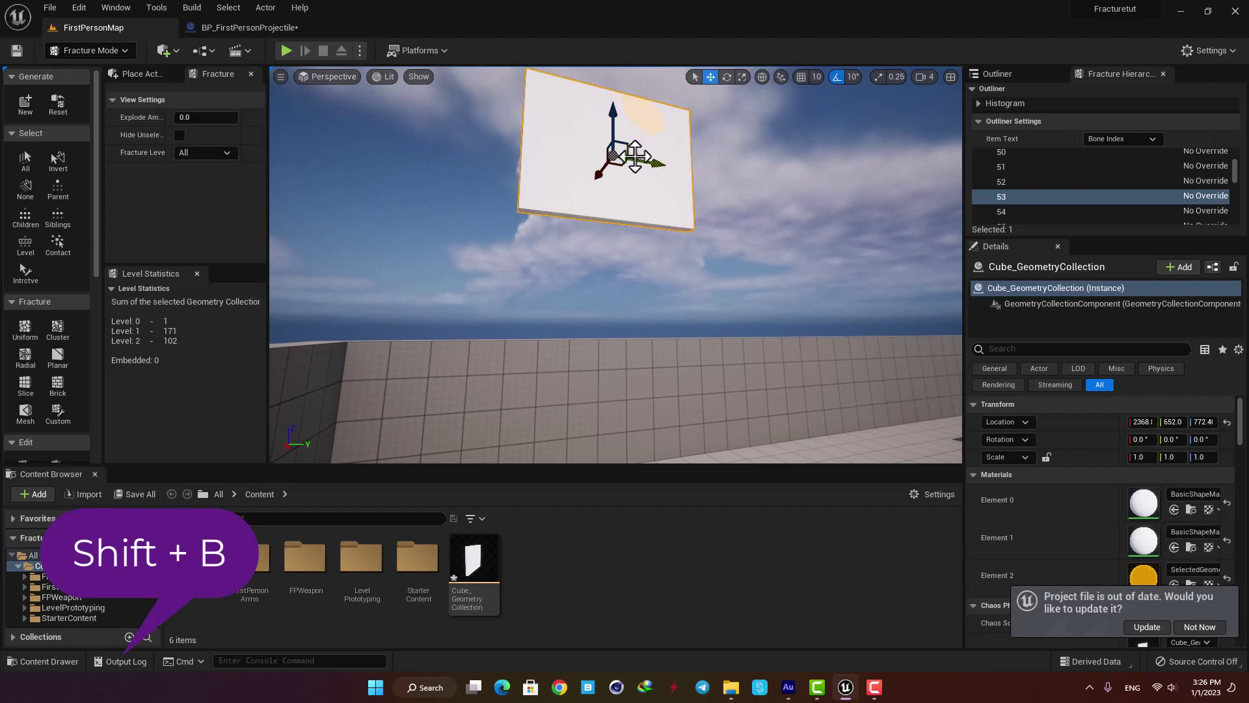
# - Tilt the raised wall and play the level to watch it drop and inspect the debris
pyautogui.press('e')
pyautogui.moveTo(572, 173); pyautogui.dragTo(345, 75)
pyautogui.click(286, 50)
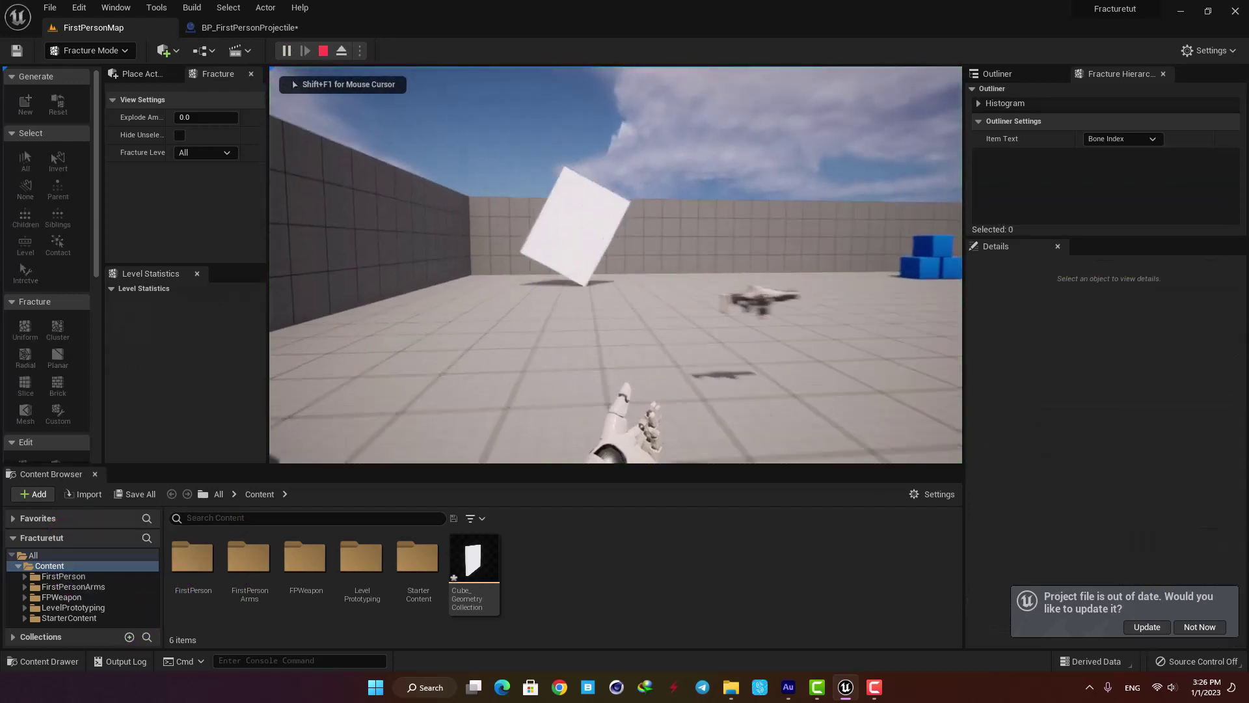
pyautogui.press('w')
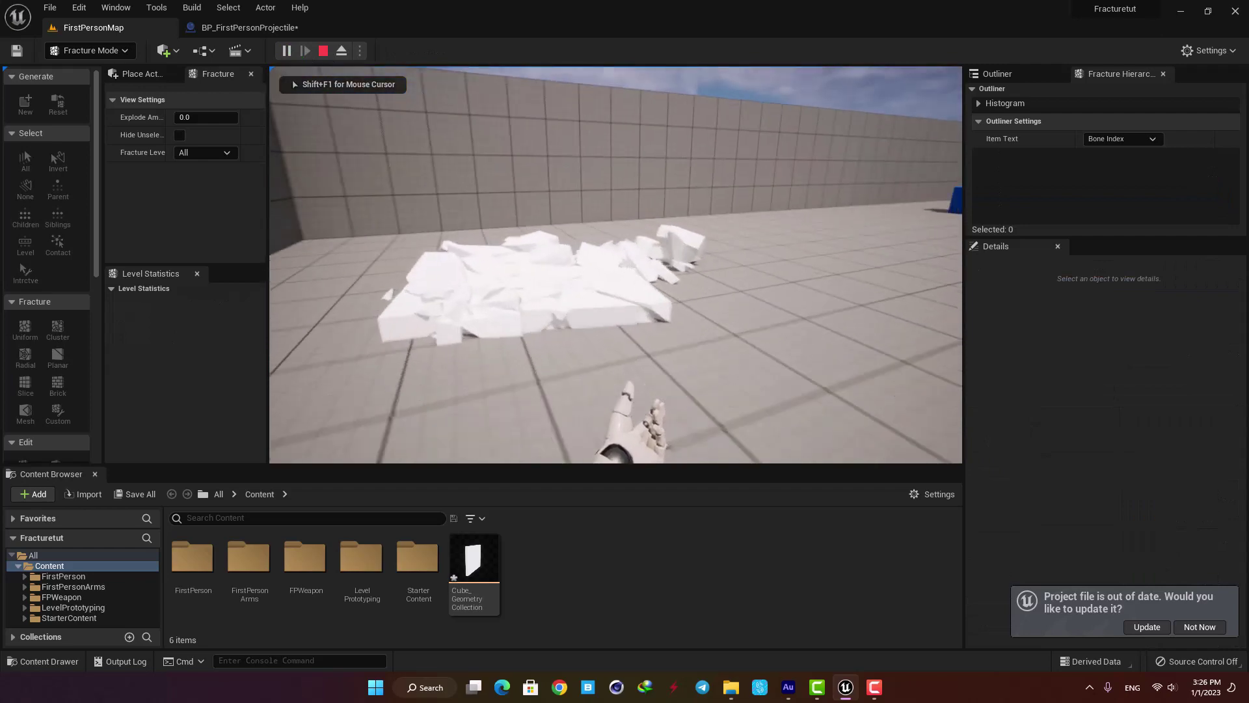
pyautogui.press('w')
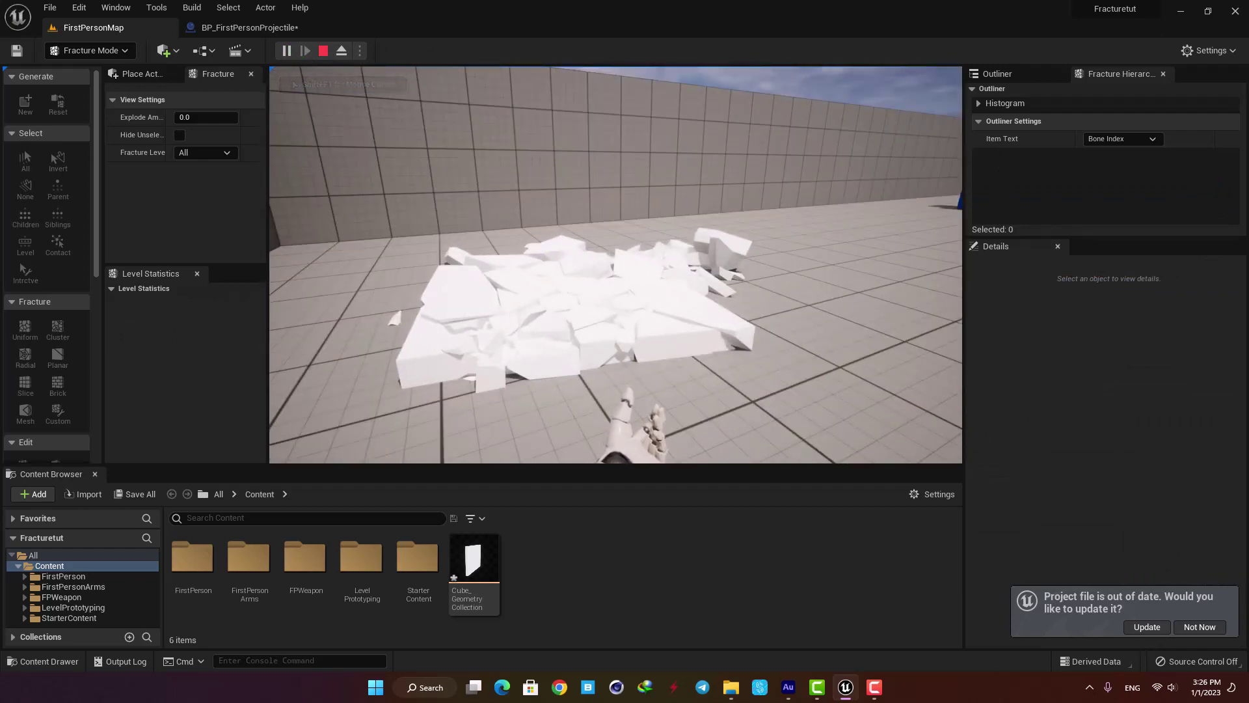
pyautogui.press('Escape')
# - Undo the wall's rotation and snap it back down onto the floor
pyautogui.moveTo(630, 291); pyautogui.dragTo(614, 265, button='right')
pyautogui.press('s')
pyautogui.hotkey('ctrl', 'z')
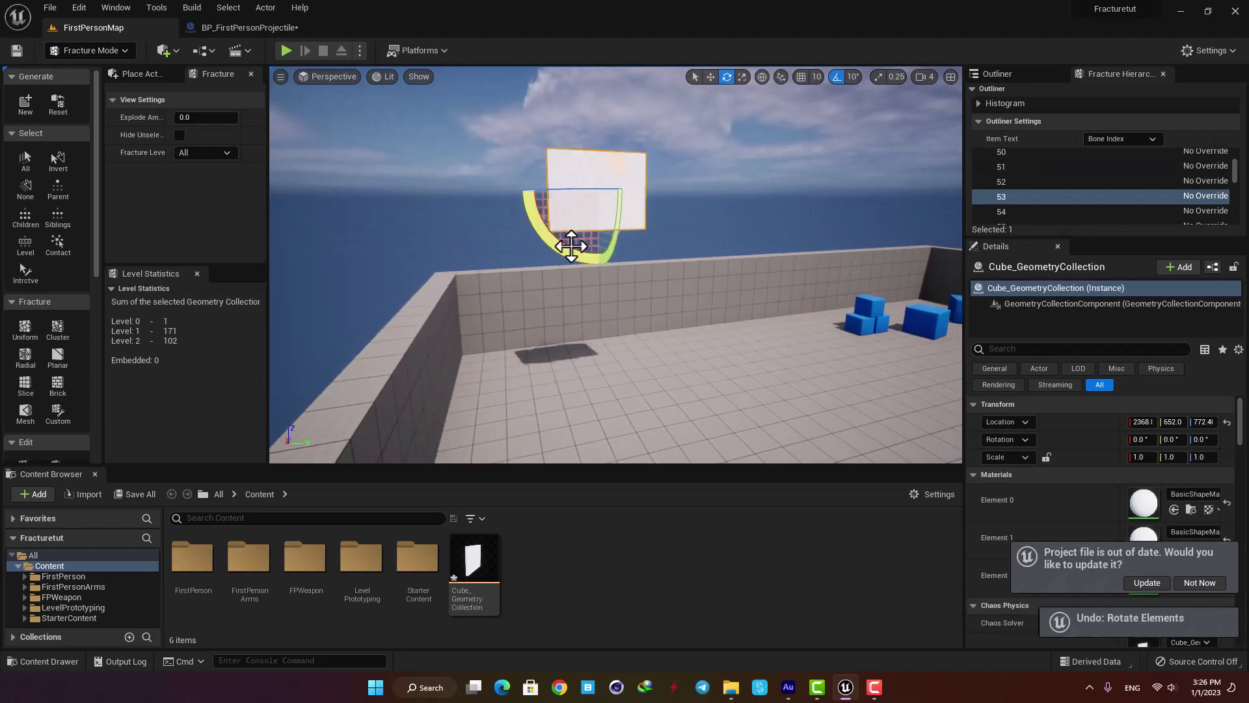
pyautogui.press('End')
pyautogui.moveTo(630, 310)
pyautogui.mouseDown(button='right')
pyautogui.moveTo(629, 326)
pyautogui.moveTo(598, 319)
pyautogui.moveTo(658, 313)
pyautogui.moveTo(642, 313)
pyautogui.mouseUp(button='right')
pyautogui.press('w')
pyautogui.click(691, 367)
pyautogui.click(608, 263)
pyautogui.press('w')
pyautogui.press('a')
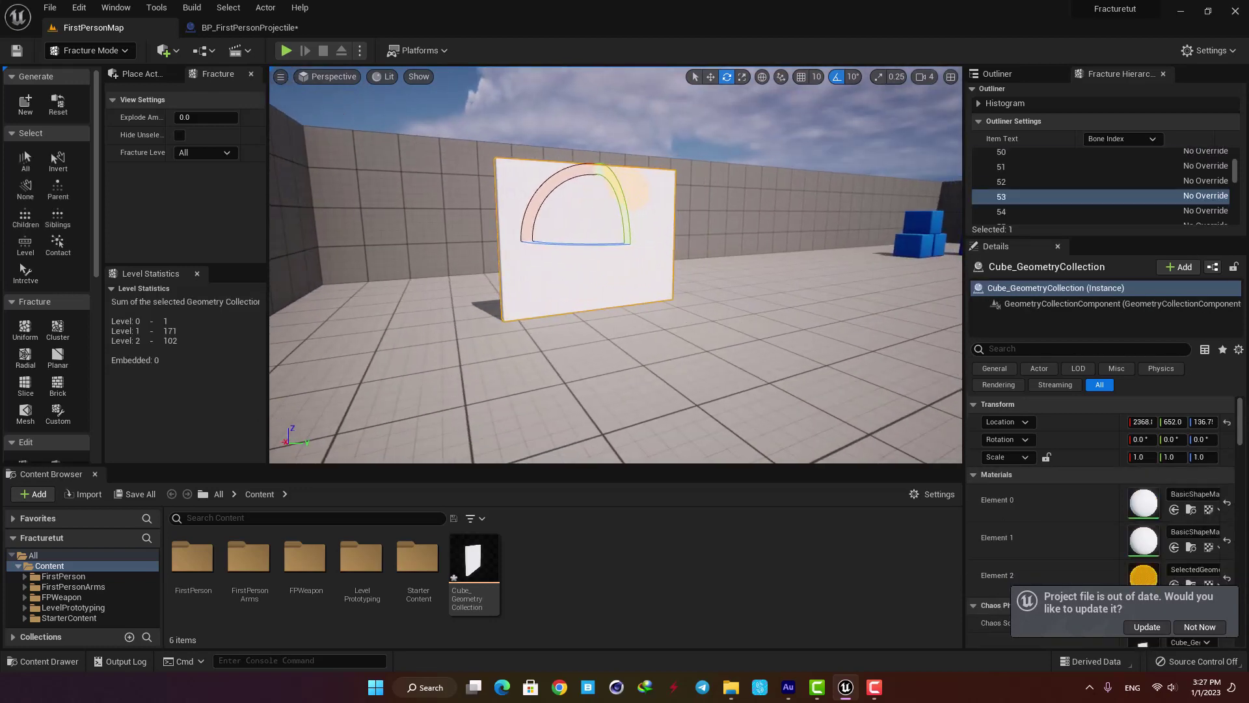
# - Apply the StarterContent material M_Concrete_Poured to Elements 0, 1 and 2 of the fractured wall
pyautogui.doubleClick(410, 564)
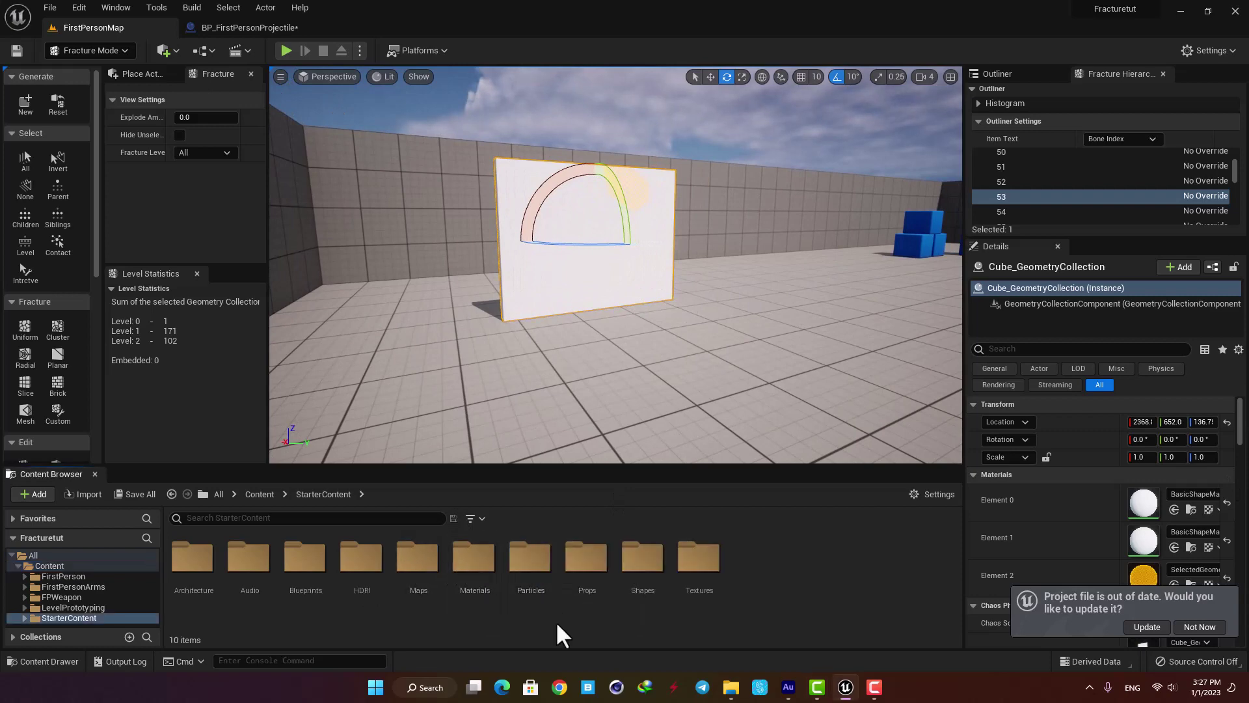
pyautogui.doubleClick(479, 557)
pyautogui.moveTo(314, 553); pyautogui.dragTo(475, 248)
pyautogui.moveTo(314, 552); pyautogui.dragTo(1143, 519)
pyautogui.moveTo(314, 551); pyautogui.dragTo(1142, 556)
pyautogui.press('w')
pyautogui.press('s')
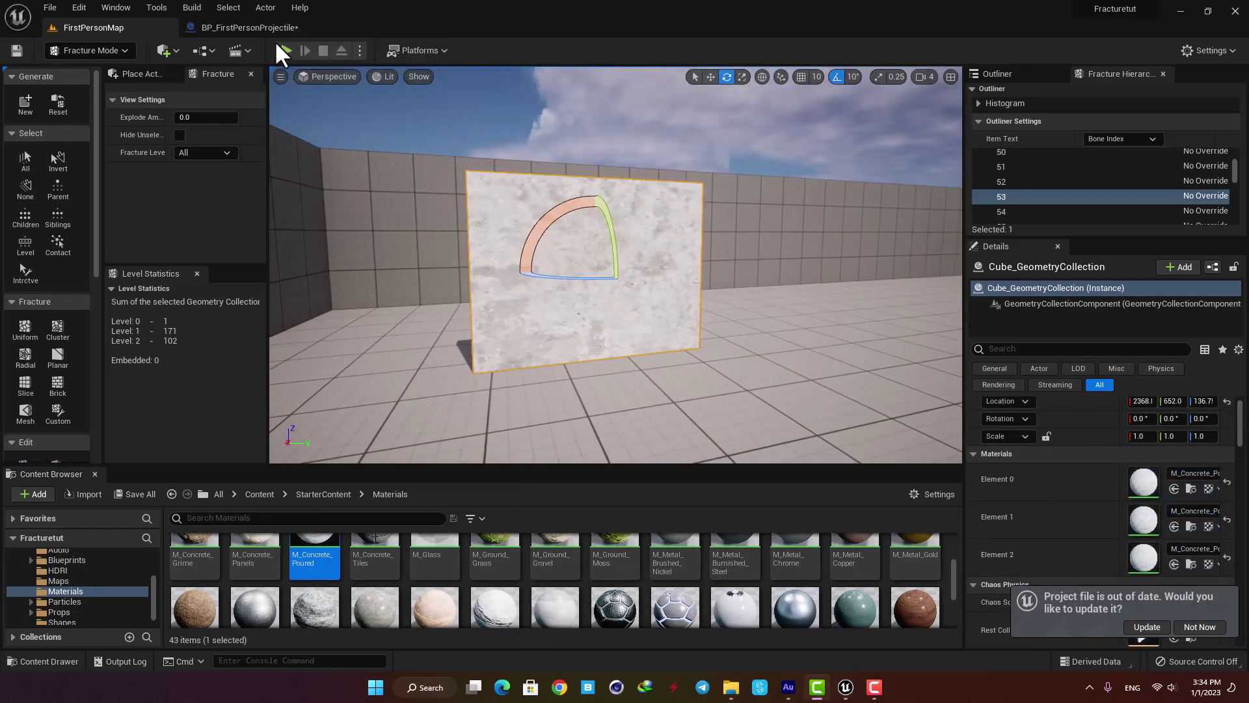
# - Play the level, shoot the concrete wall several times with the rifle, and stop the test
pyautogui.click(284, 50)
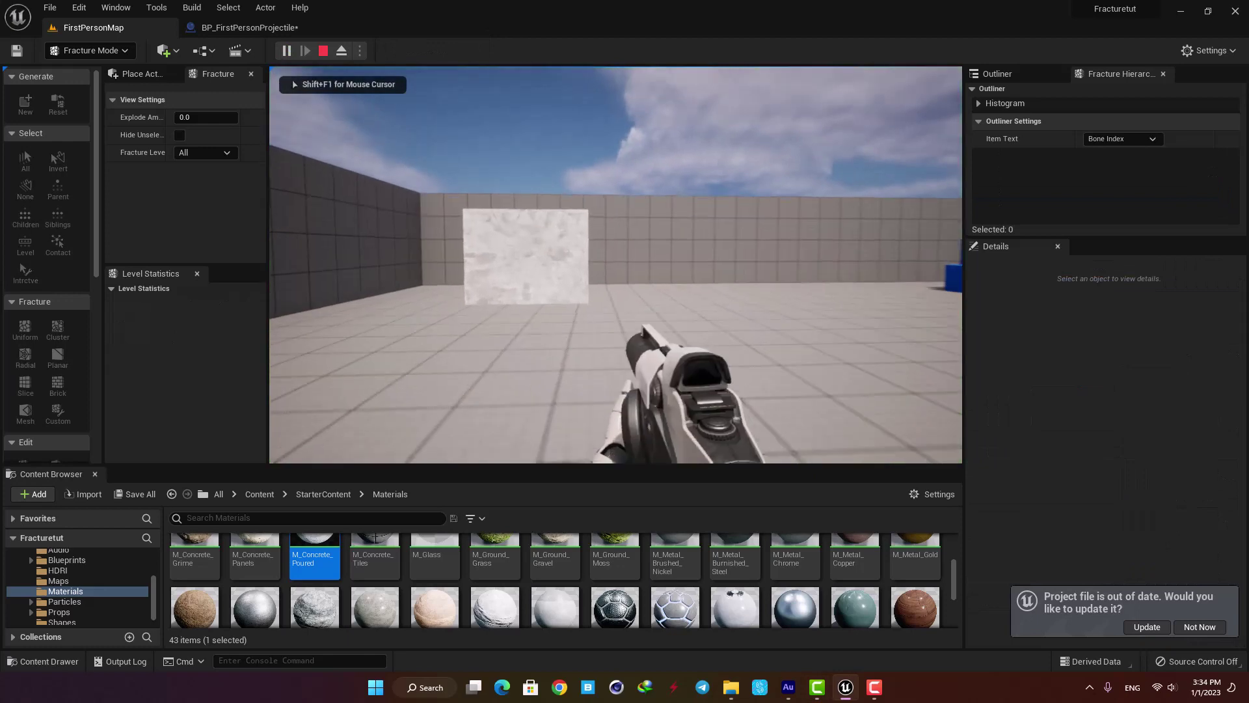
pyautogui.press('w')
pyautogui.click(615, 265)
pyautogui.click(615, 264)
pyautogui.click(616, 265)
pyautogui.click(615, 265)
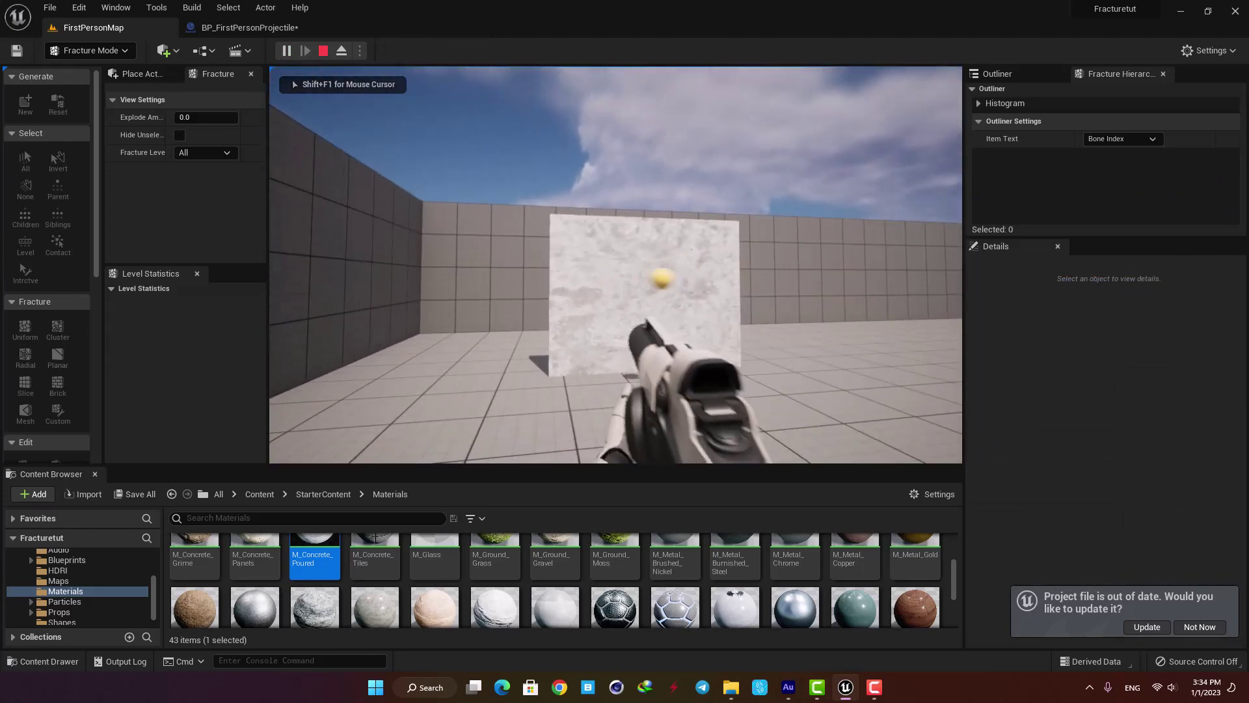
pyautogui.press('s')
pyautogui.press('Escape')
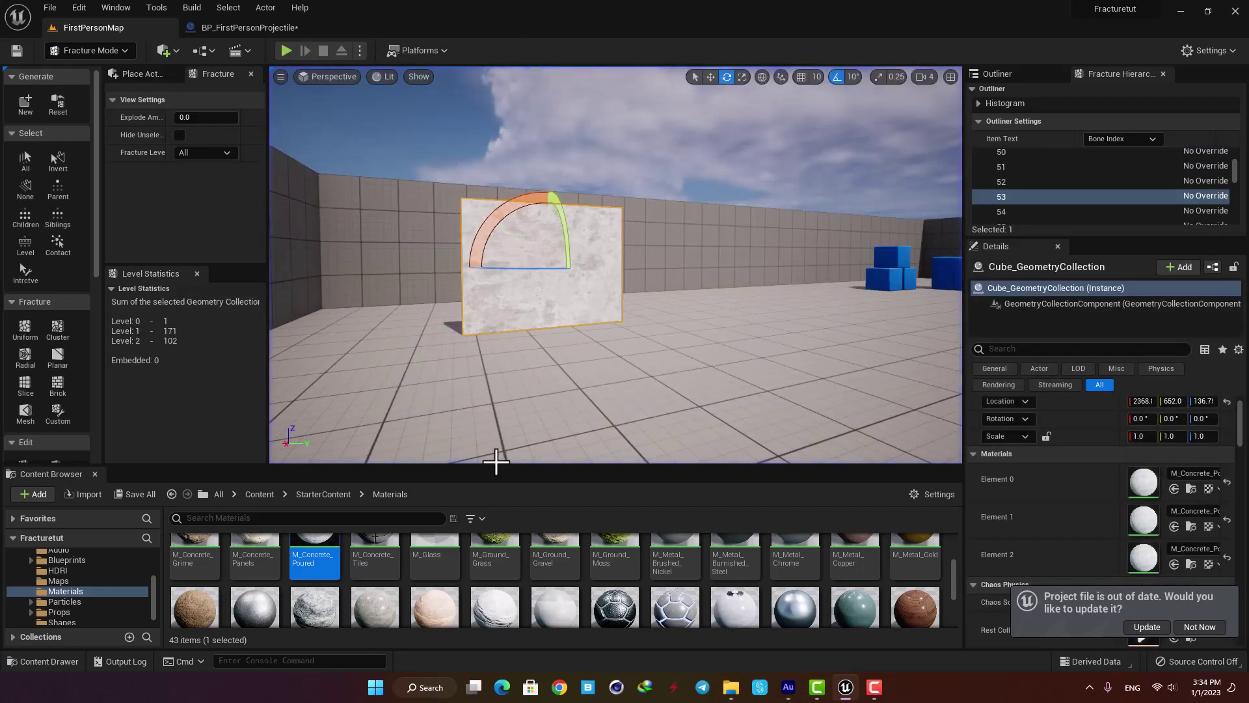
# - Filter the project's Content folder to Blueprint Class assets and open BP_FirstPersonProjectile
pyautogui.click(259, 495)
pyautogui.click(471, 518)
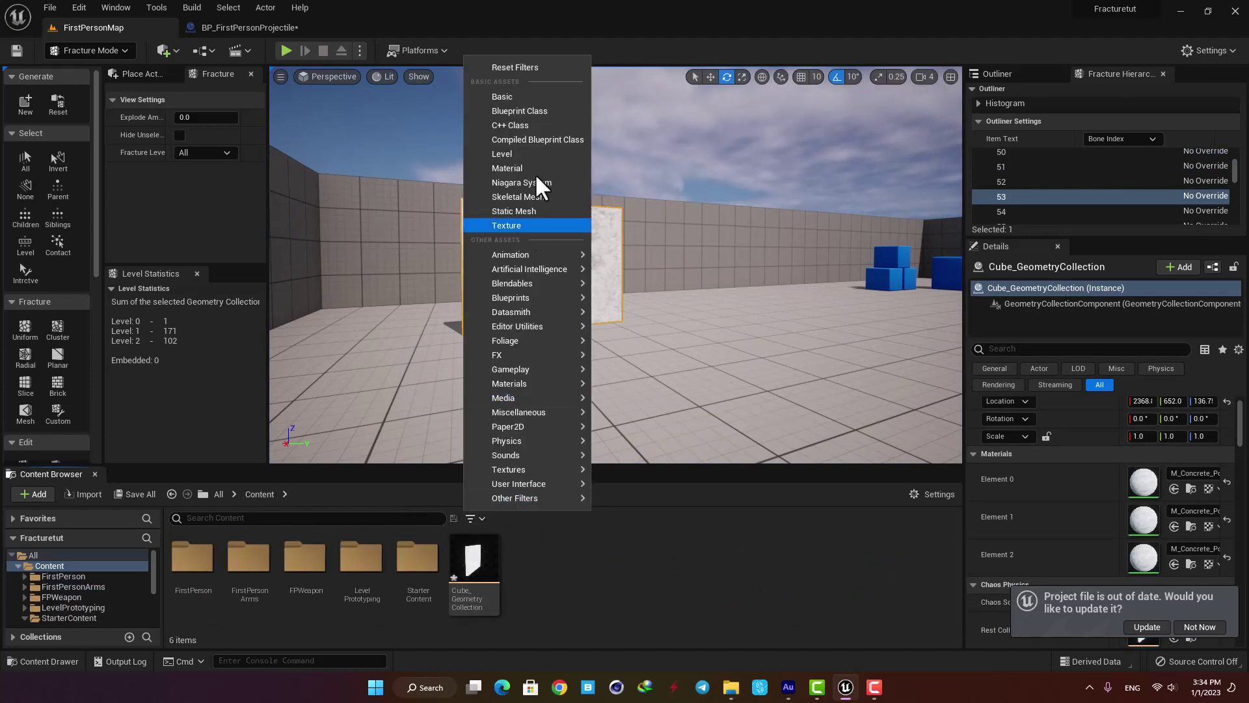
pyautogui.click(521, 112)
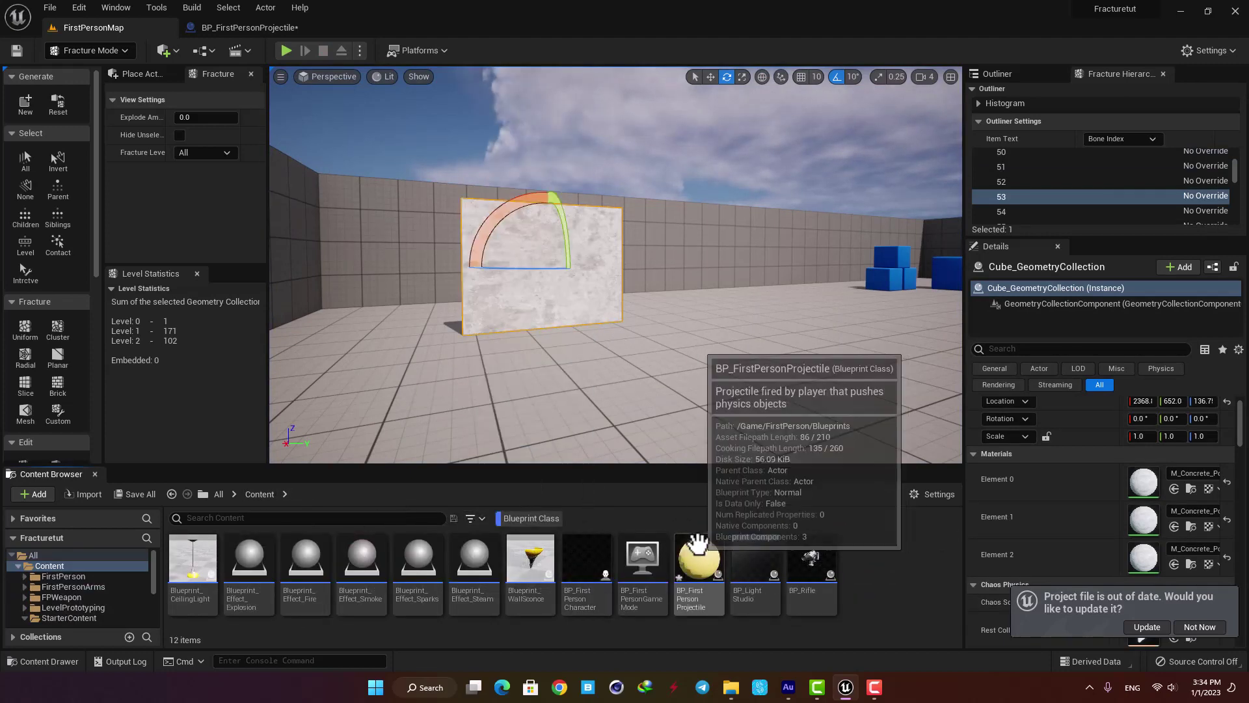
pyautogui.doubleClick(694, 568)
# - Set the collision preset of the projectile's Sphere component to BlockAll
pyautogui.moveTo(458, 182); pyautogui.dragTo(563, 185, button='right')
pyautogui.scroll(-2, 556, 166)
pyautogui.click(65, 147)
pyautogui.scroll(-1, 1036, 352)
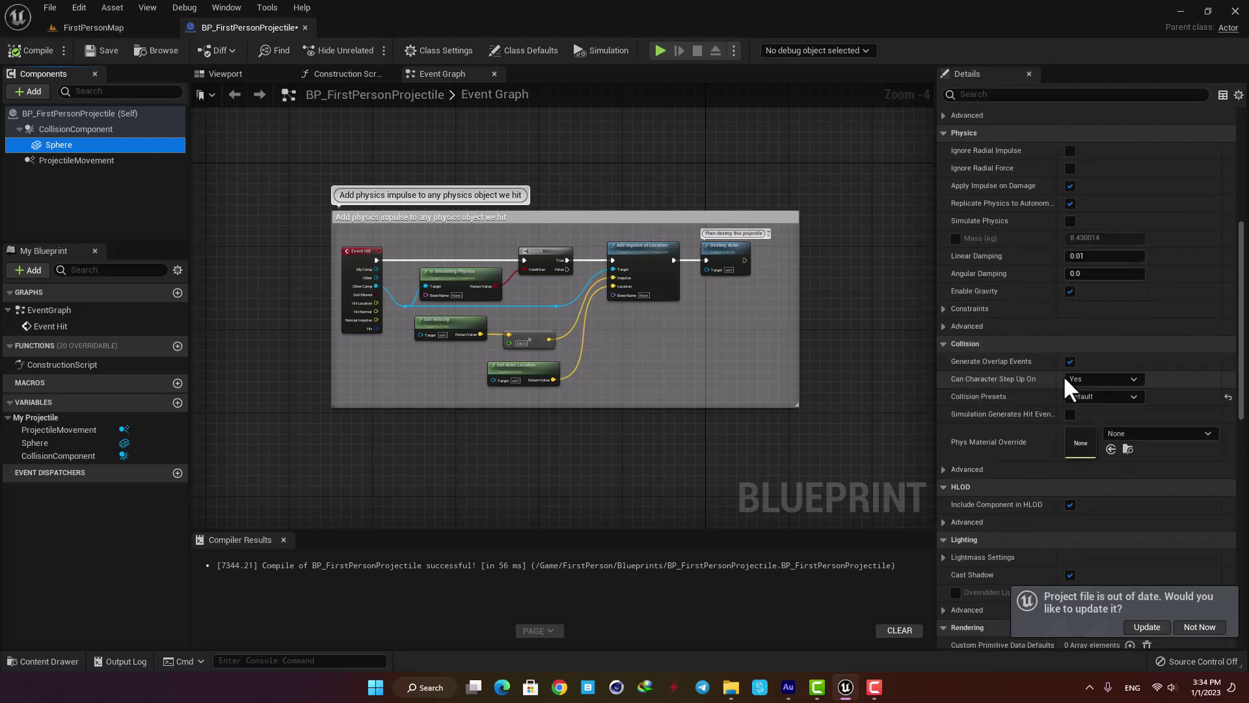
pyautogui.click(1087, 394)
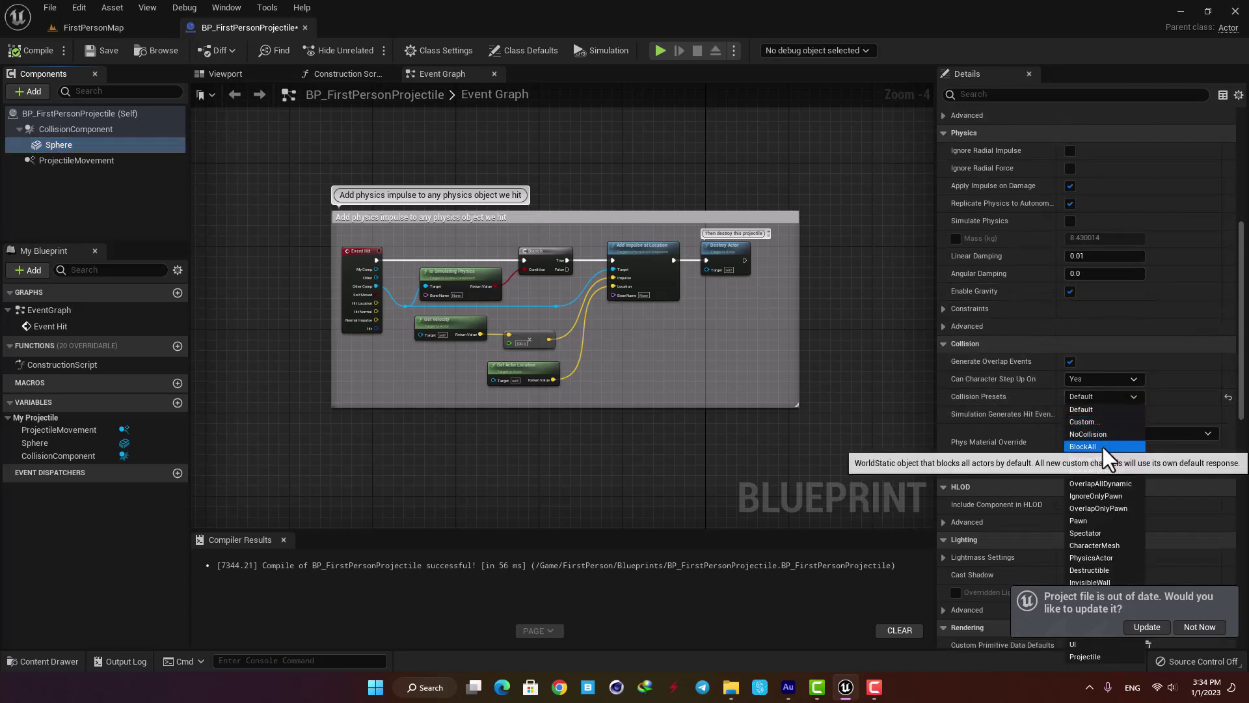
pyautogui.click(1103, 447)
# - Set the projectile Sphere's scale to 0.12 on all three axes and compile the blueprint
pyautogui.scroll(15, 1041, 345)
pyautogui.scroll(3, 1048, 287)
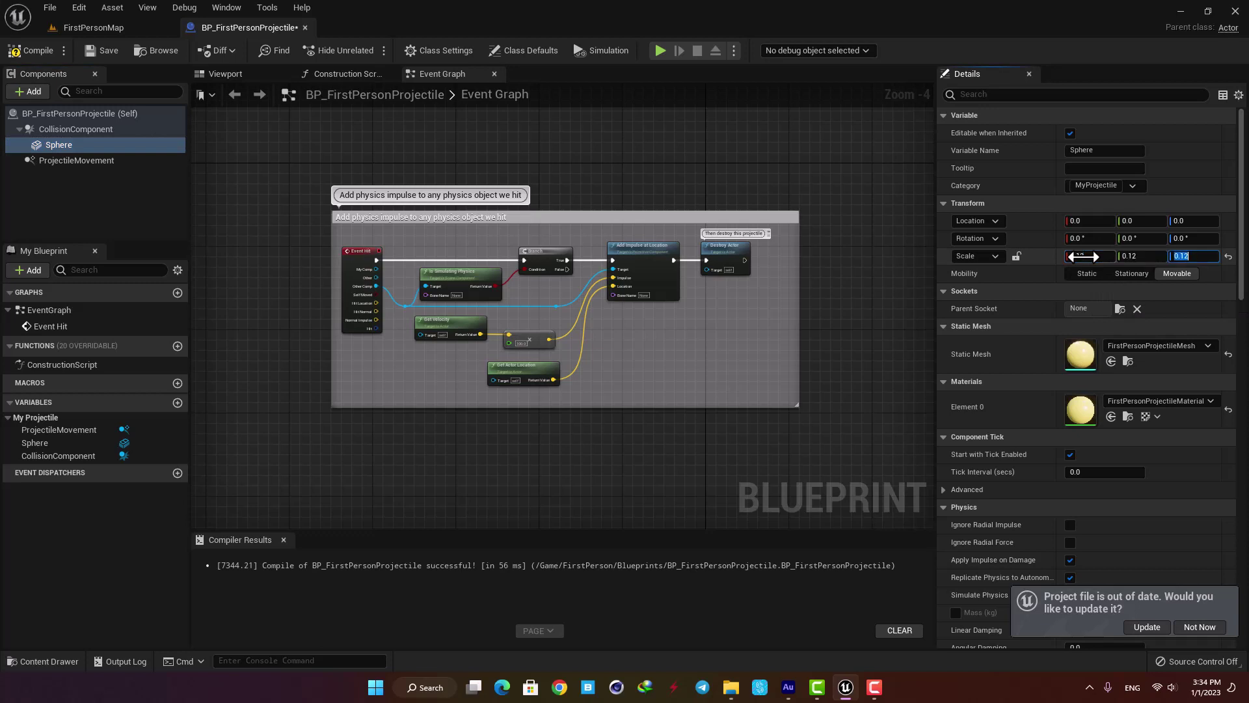
pyautogui.click(29, 55)
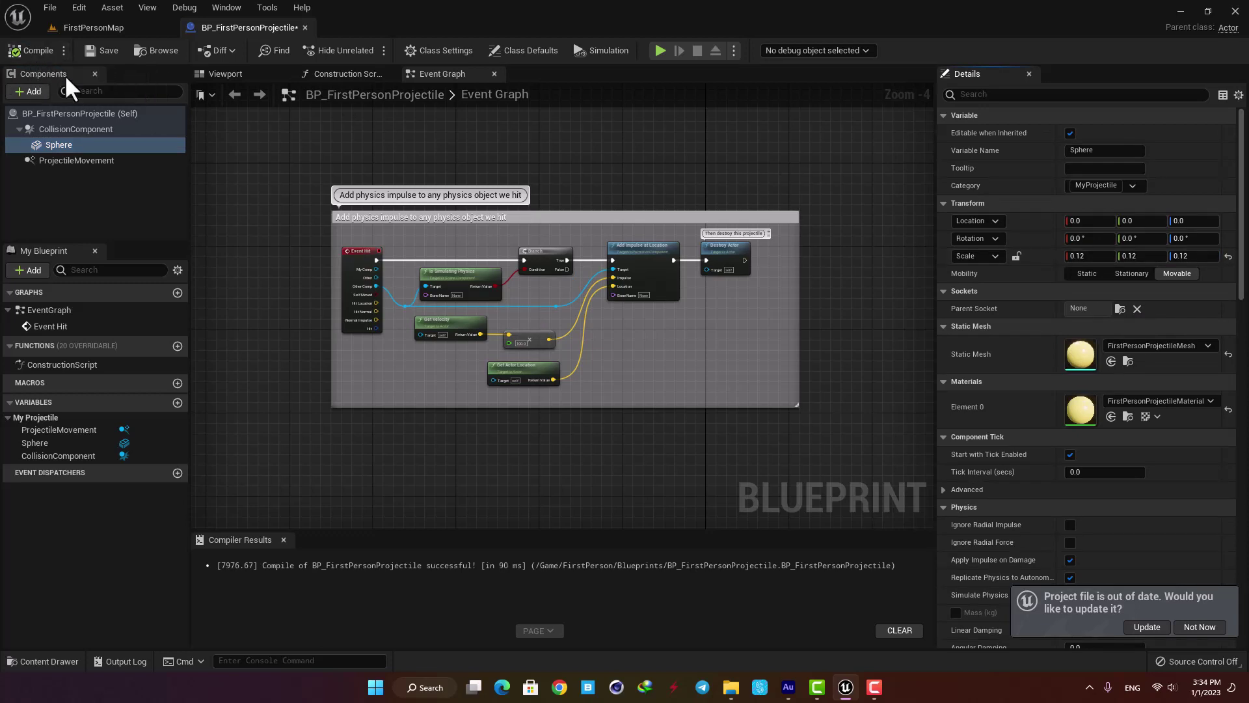
# - Open the Cube_GeometryCollection asset from the Content folder, set its collision Mass to 800 and save it
pyautogui.click(110, 30)
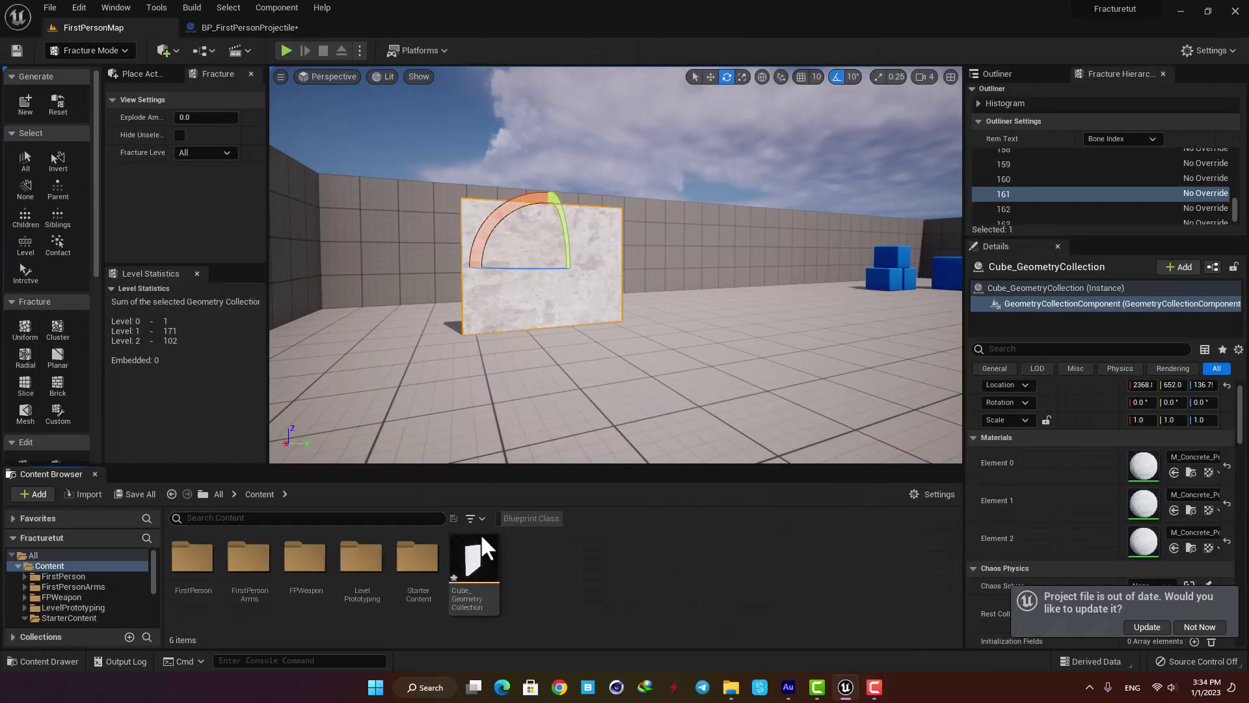
pyautogui.doubleClick(482, 539)
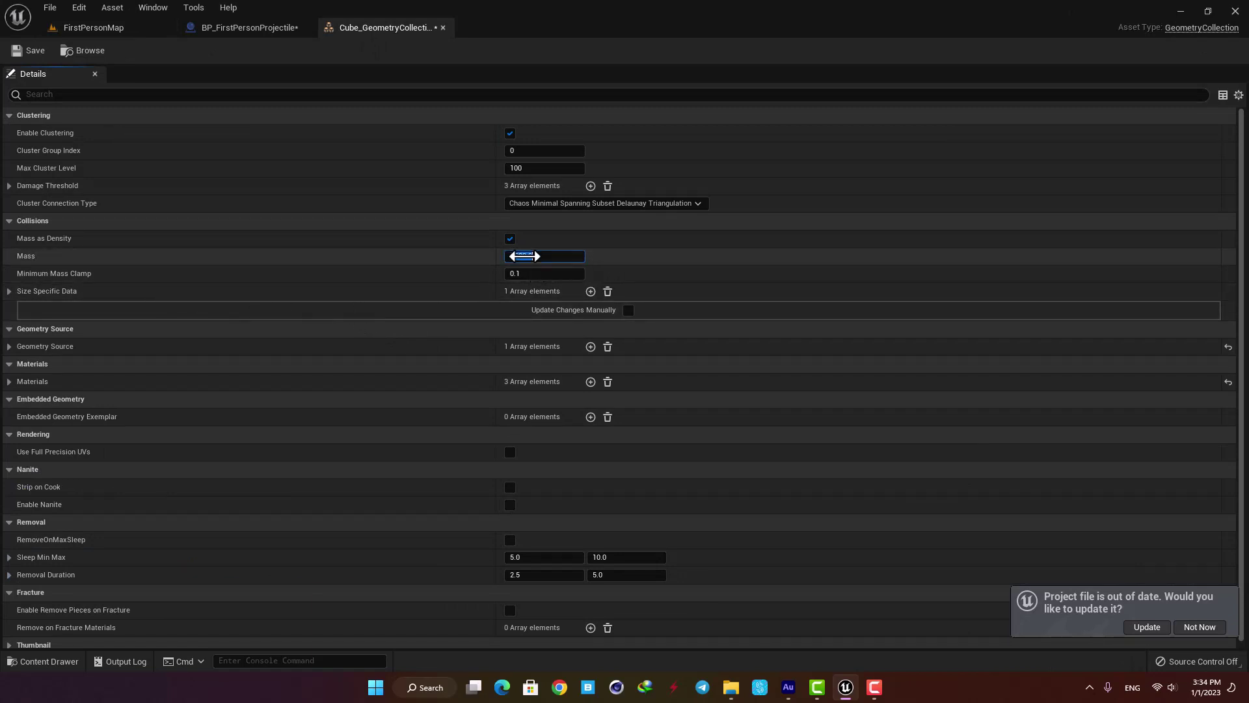
pyautogui.write('800')
pyautogui.press('Return')
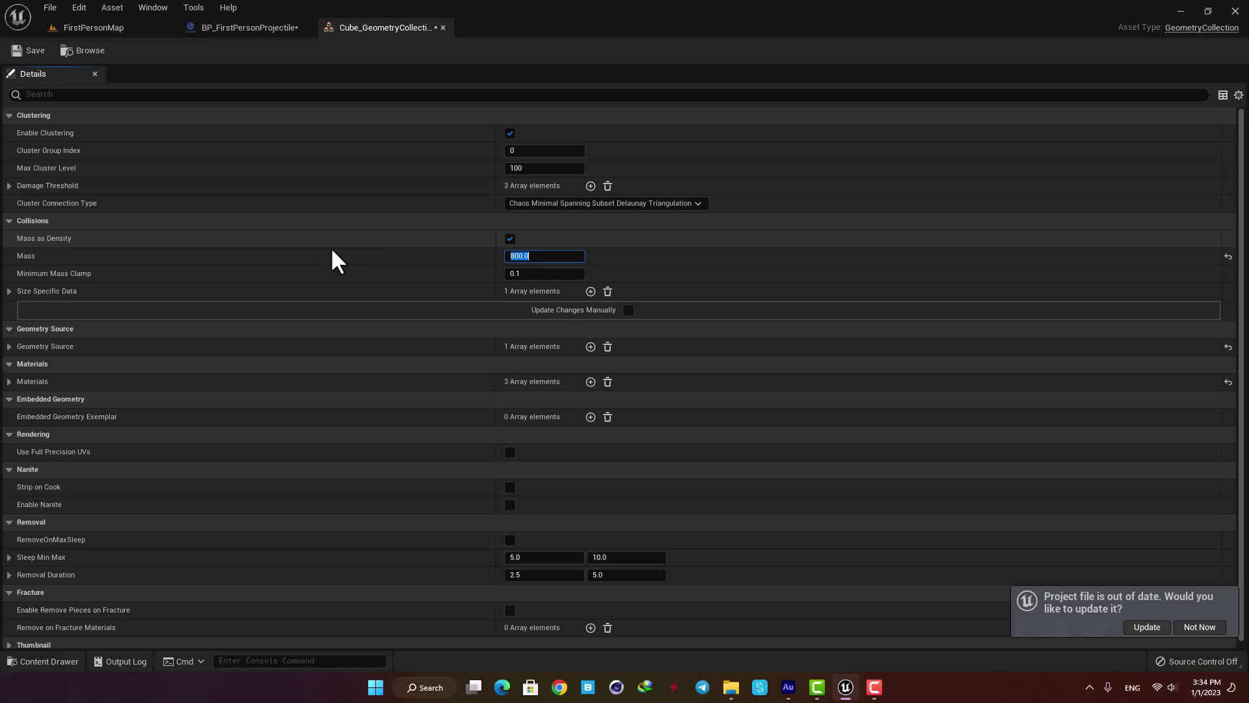
pyautogui.click(29, 50)
# - Play FirstPersonMap, pick up the rifle, shoot the concrete wall repeatedly and inspect the scattered debris
pyautogui.click(80, 27)
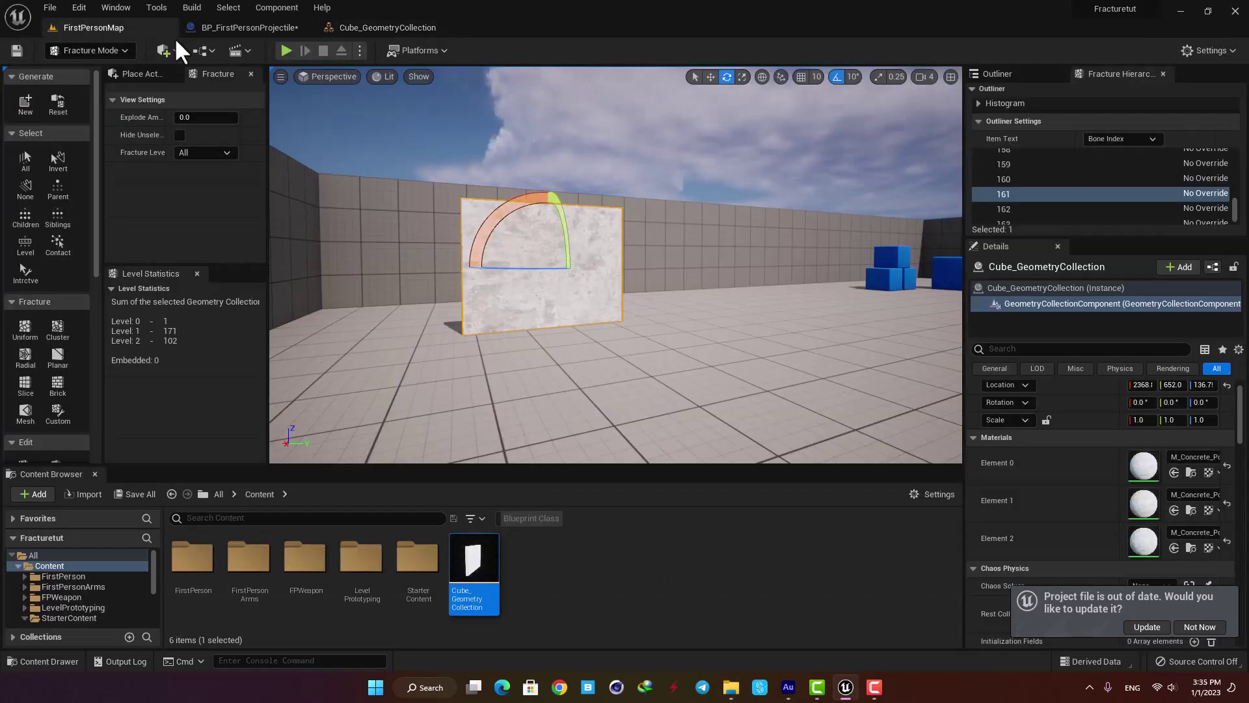
pyautogui.click(286, 51)
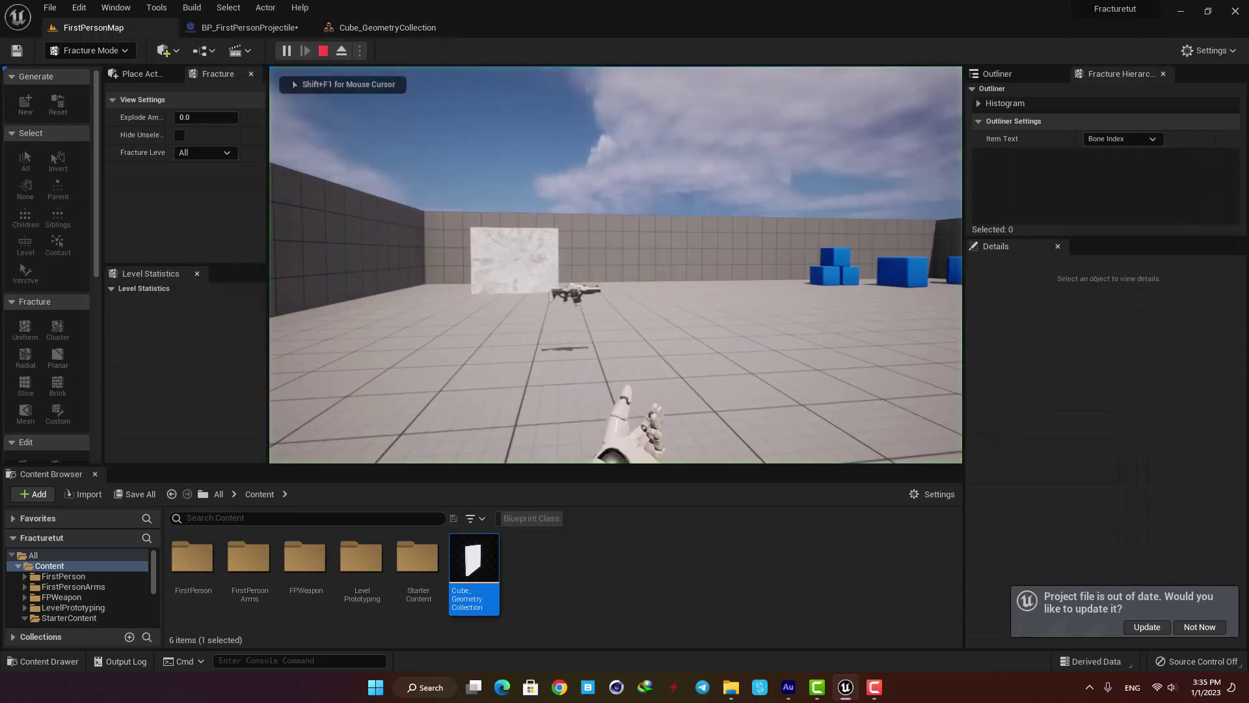
pyautogui.press('w')
pyautogui.press('a')
pyautogui.click(615, 265)
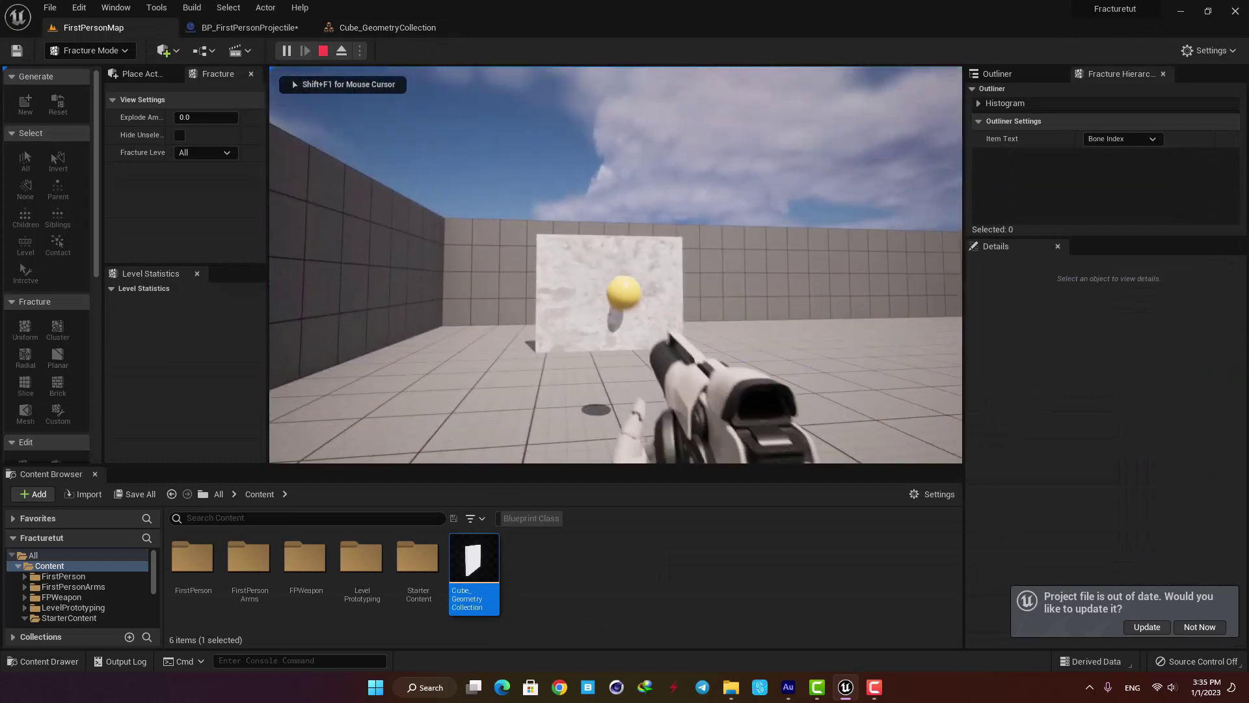
pyautogui.click(615, 265)
pyautogui.click(615, 265)
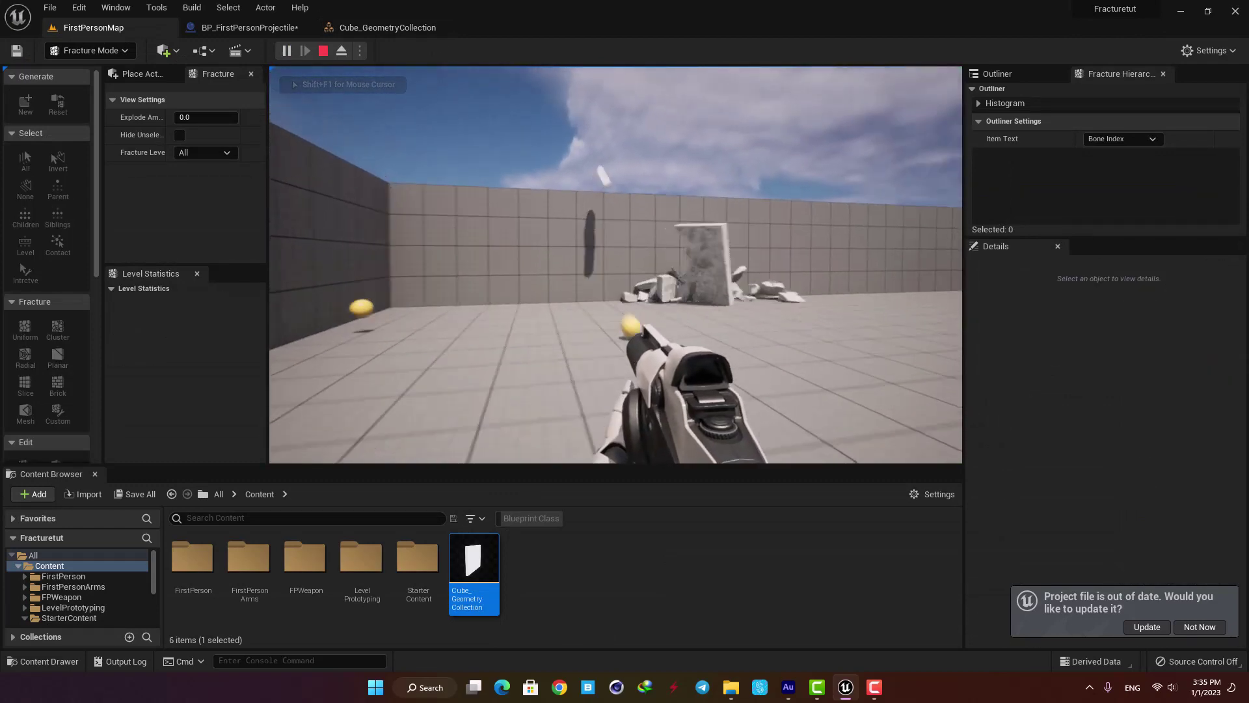
pyautogui.click(615, 265)
pyautogui.click(615, 265)
pyautogui.click(615, 264)
pyautogui.click(615, 264)
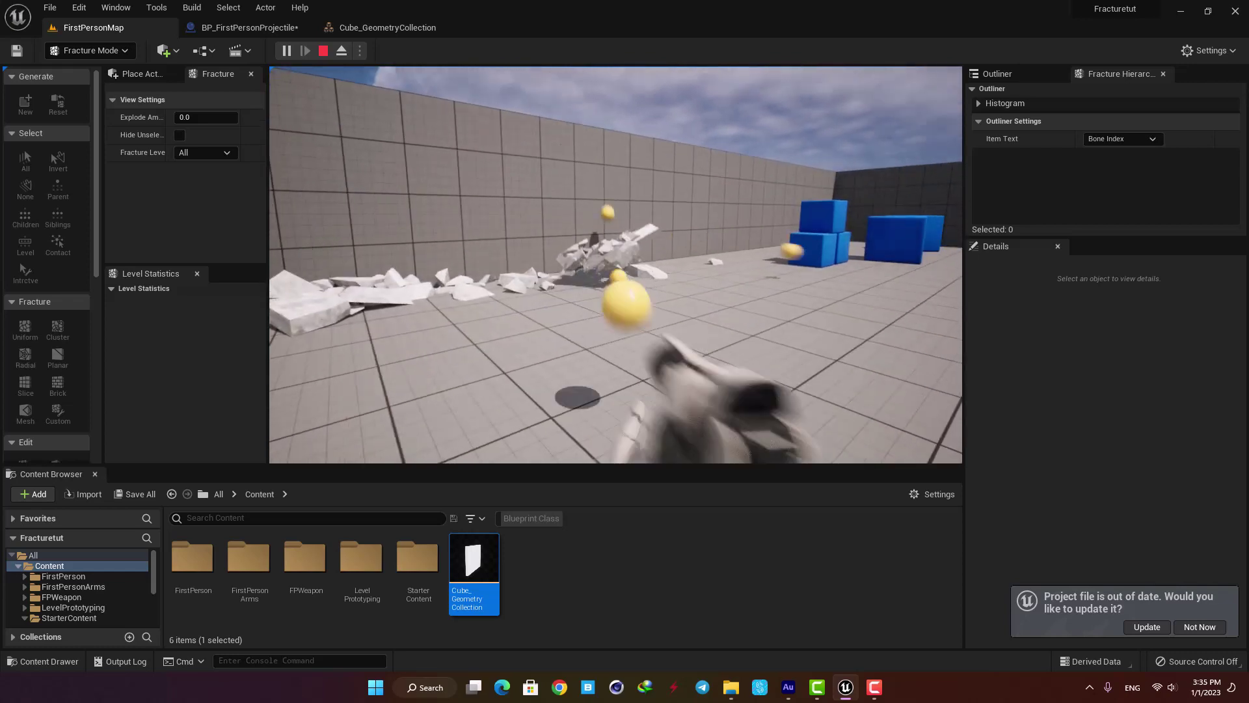
pyautogui.press('w')
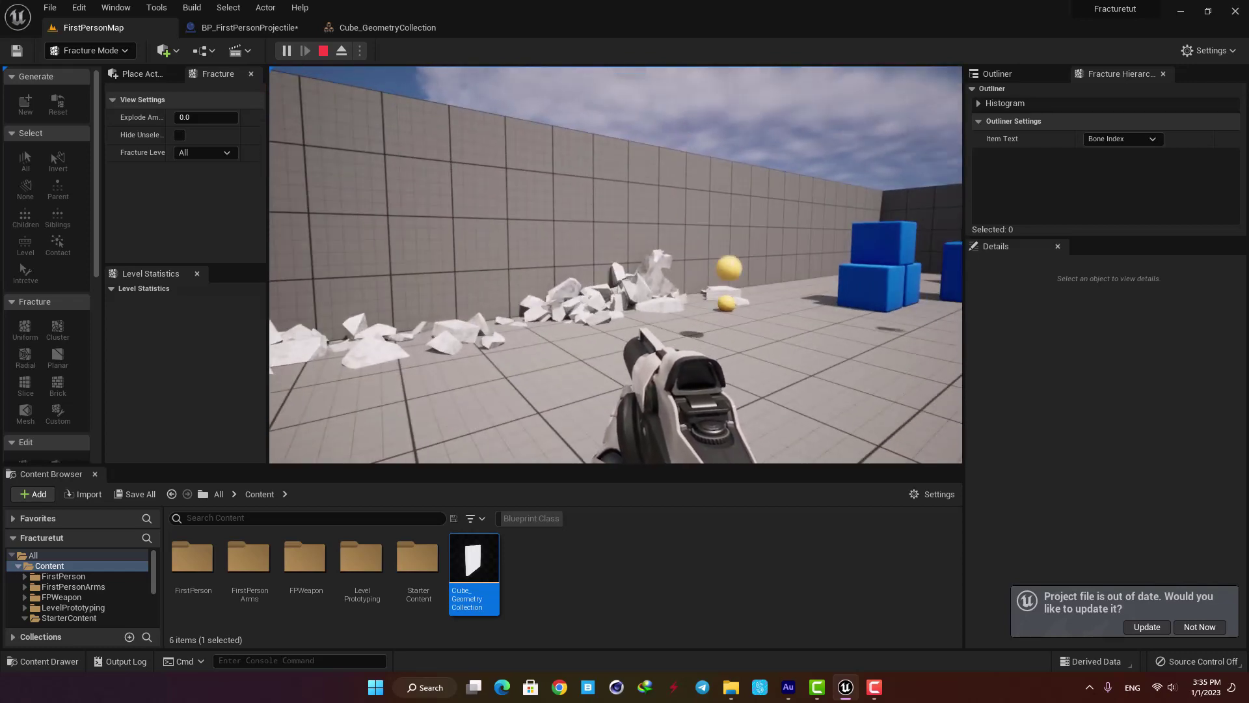
pyautogui.press('s')
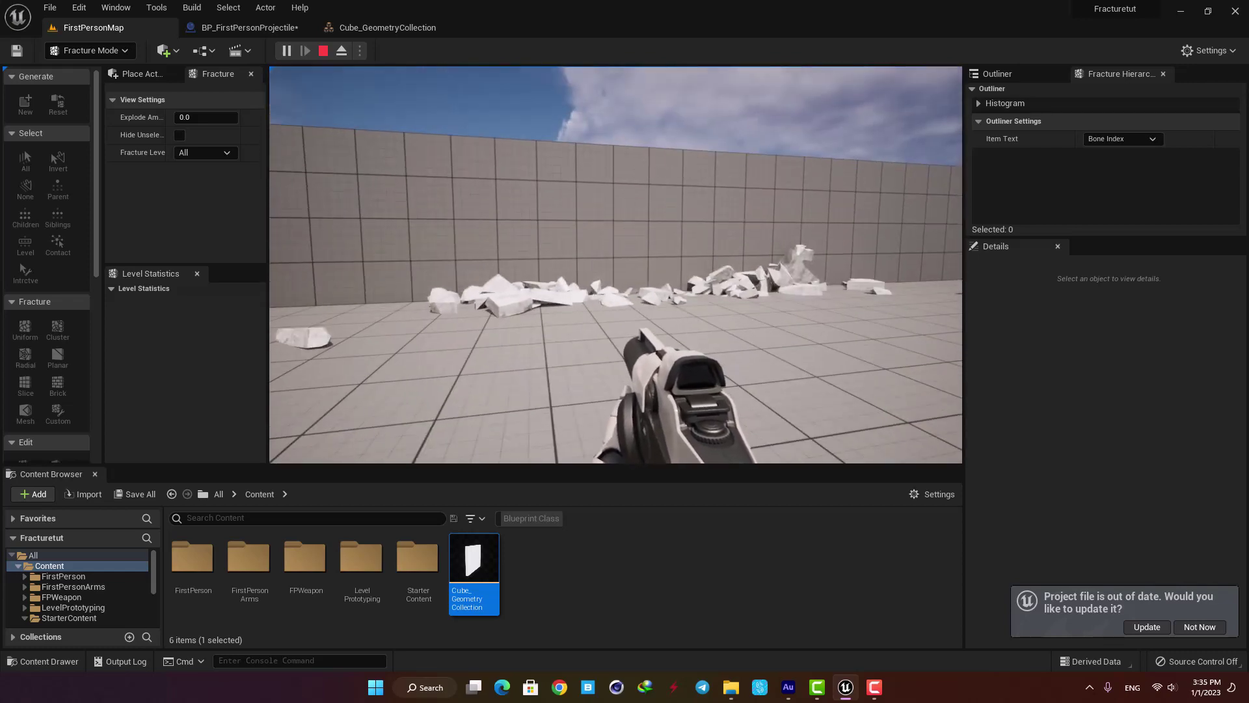